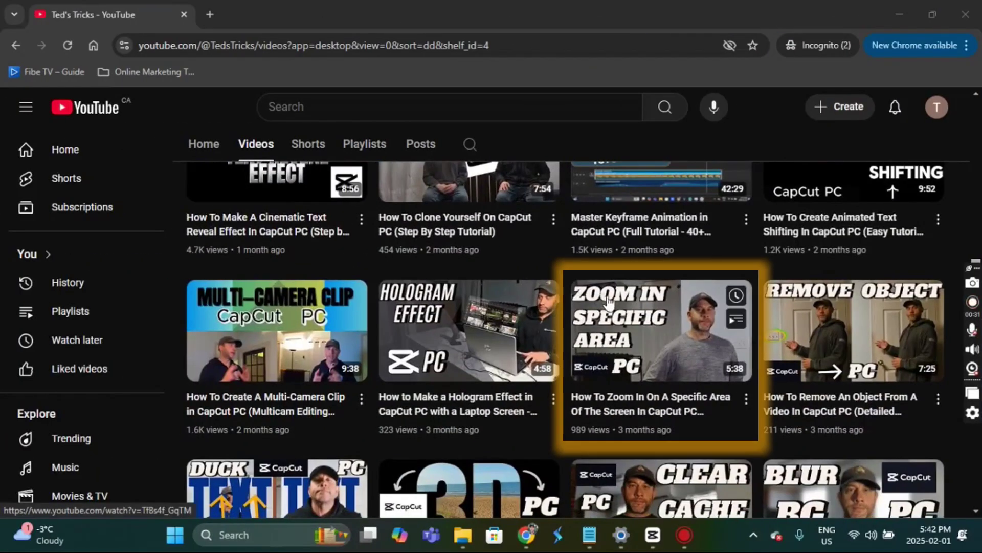
Import the recording 01.02.2025_17.41.57_REC and place it at the start of the timeline.
mouse_move(658, 334)
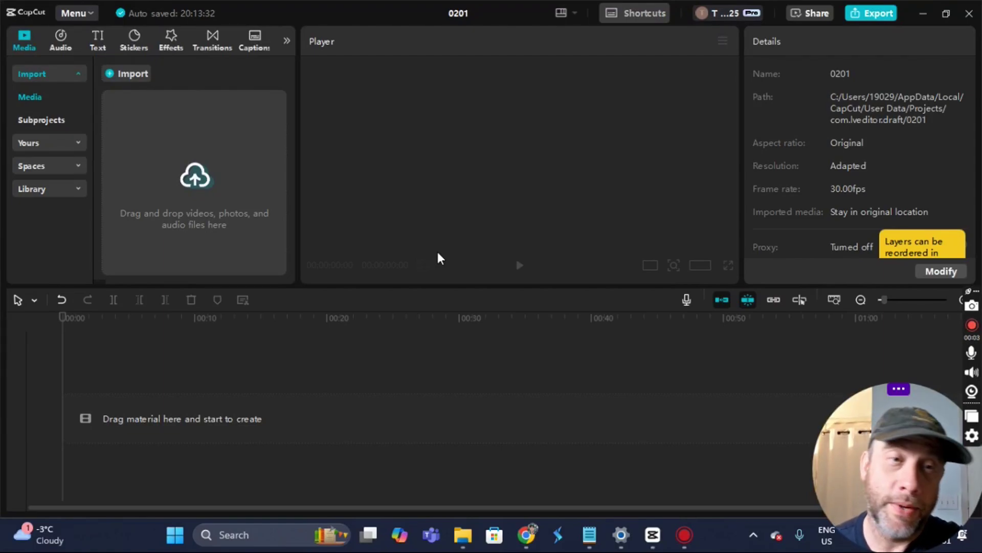
left_click(192, 97)
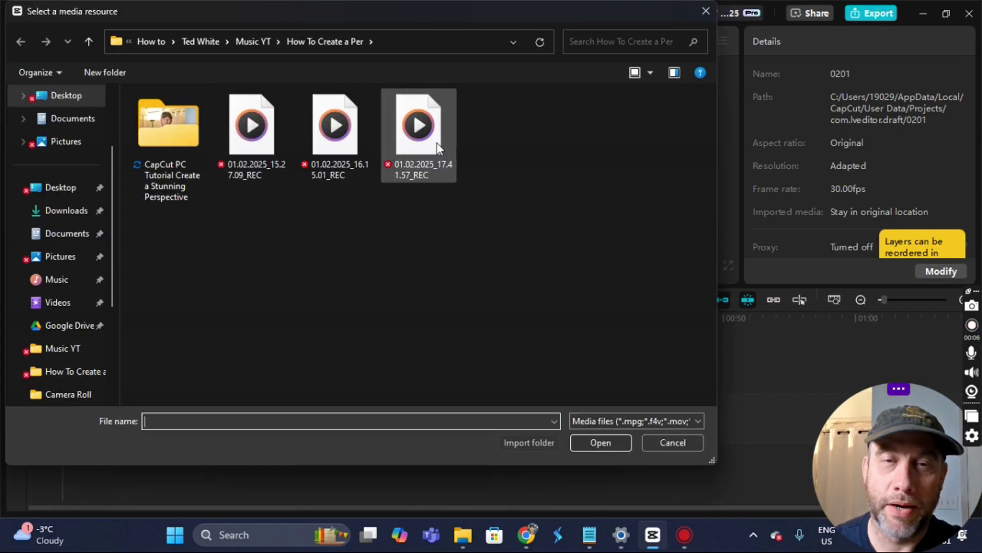
left_click(438, 146)
left_click(604, 449)
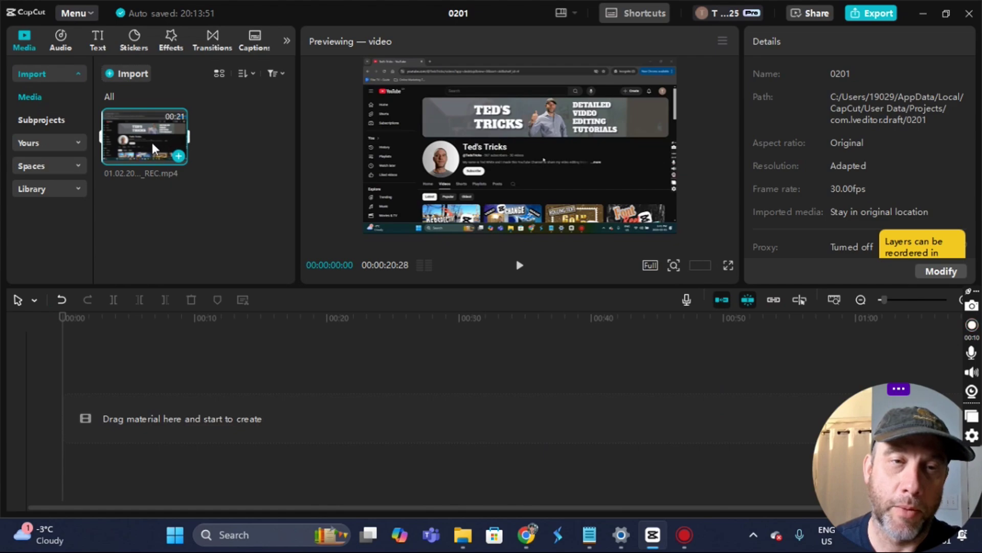
left_click_drag(157, 145, 103, 371)
left_click(212, 414)
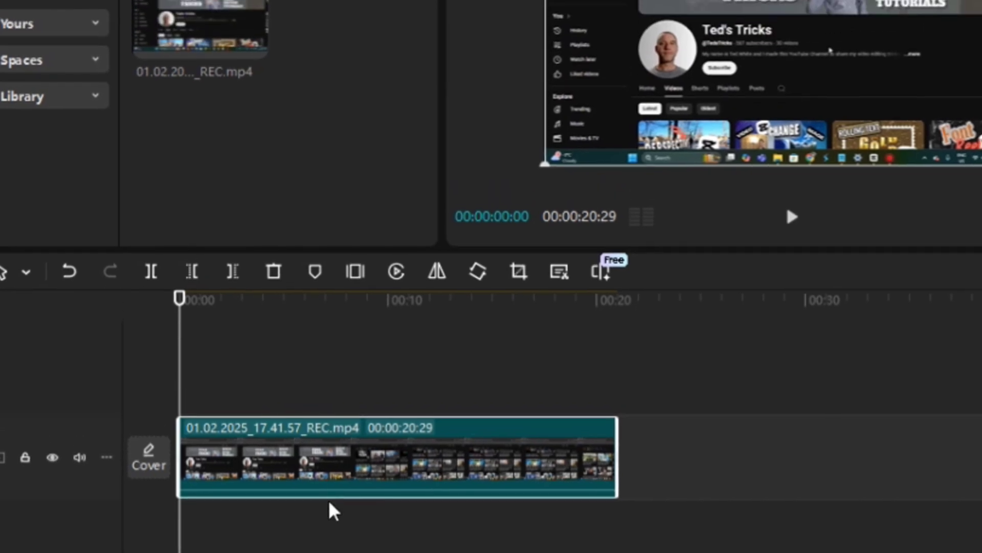
Duplicate the recording by copying and pasting it, placing the copy directly after the original on the main track.
right_click(387, 447)
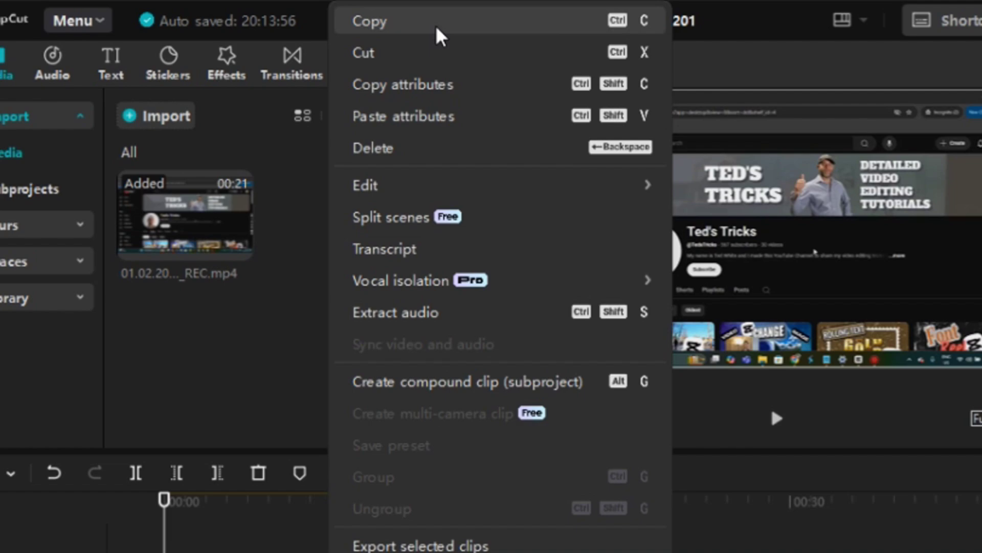
left_click(438, 31)
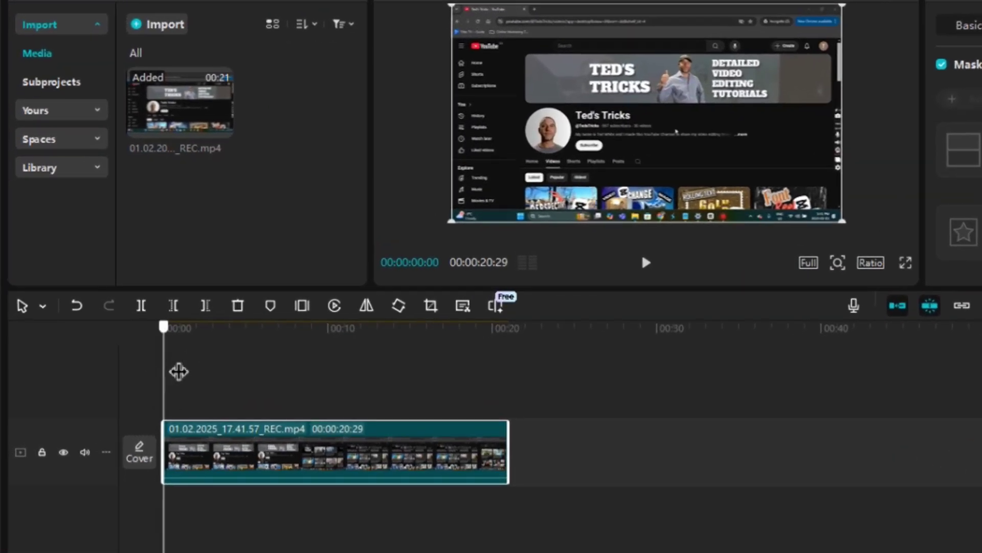
key("space")
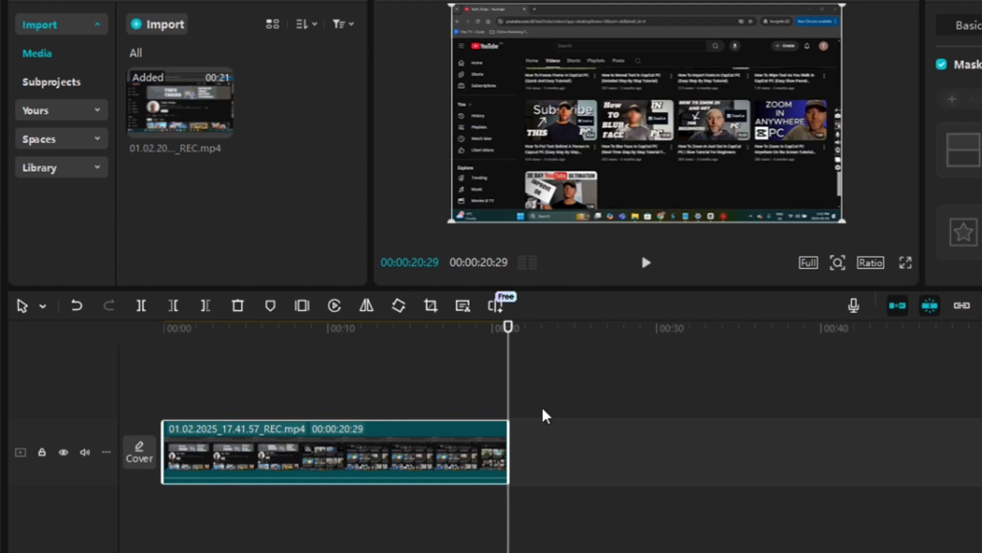
right_click(542, 462)
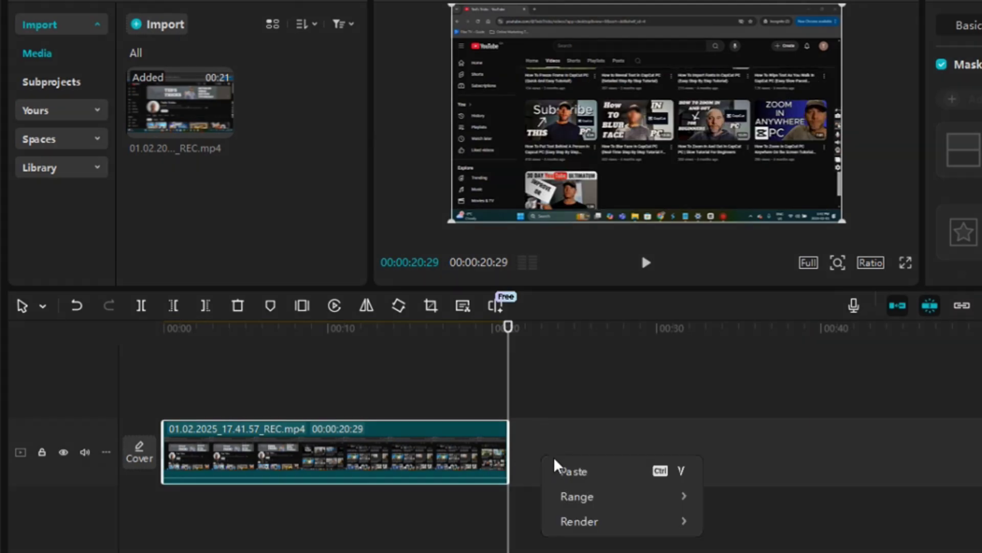
left_click(577, 474)
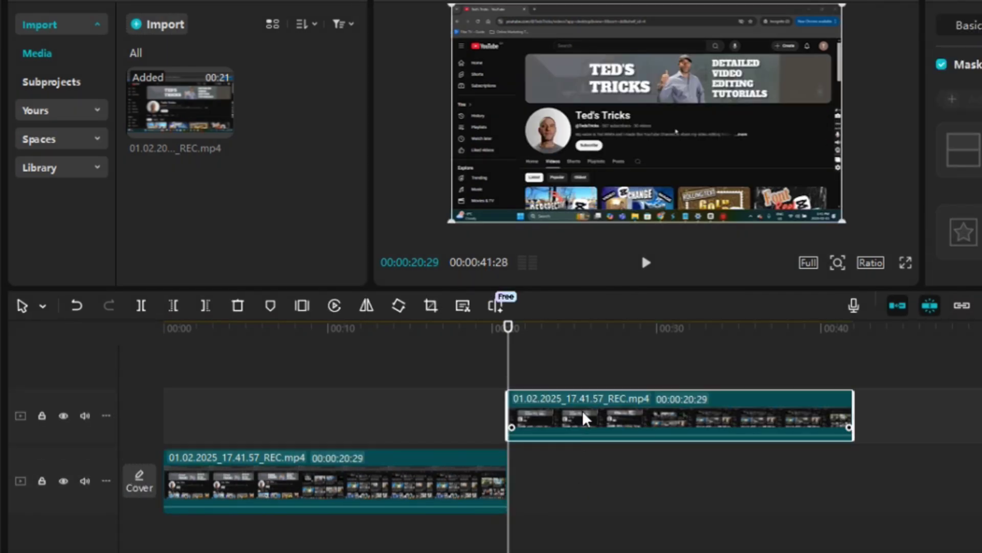
left_click_drag(586, 418, 588, 489)
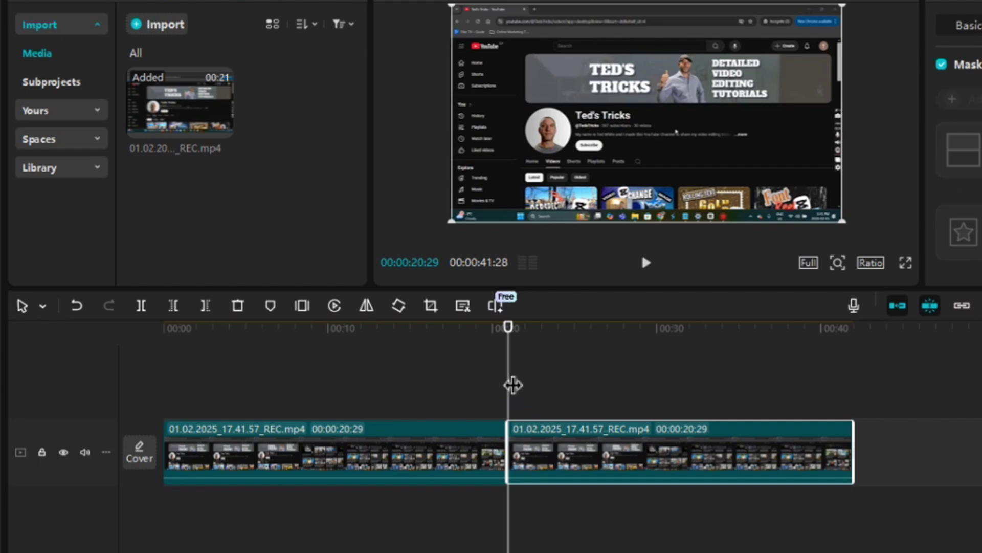
Preview the first clip full screen from its start and park the playhead at 00:00:06:10, where the video thumbnails stop scrolling.
left_click_drag(513, 385, 143, 367)
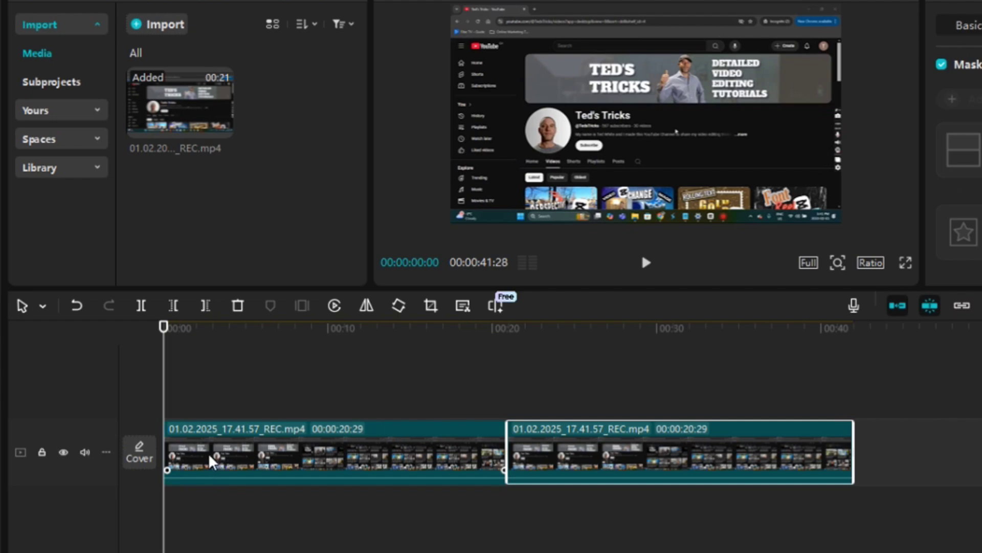
left_click(297, 460)
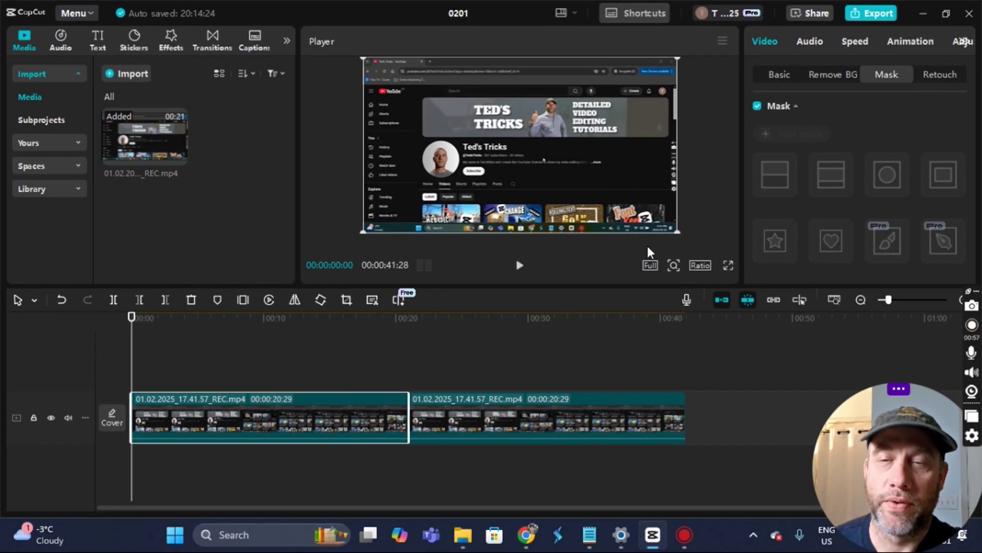
left_click(728, 265)
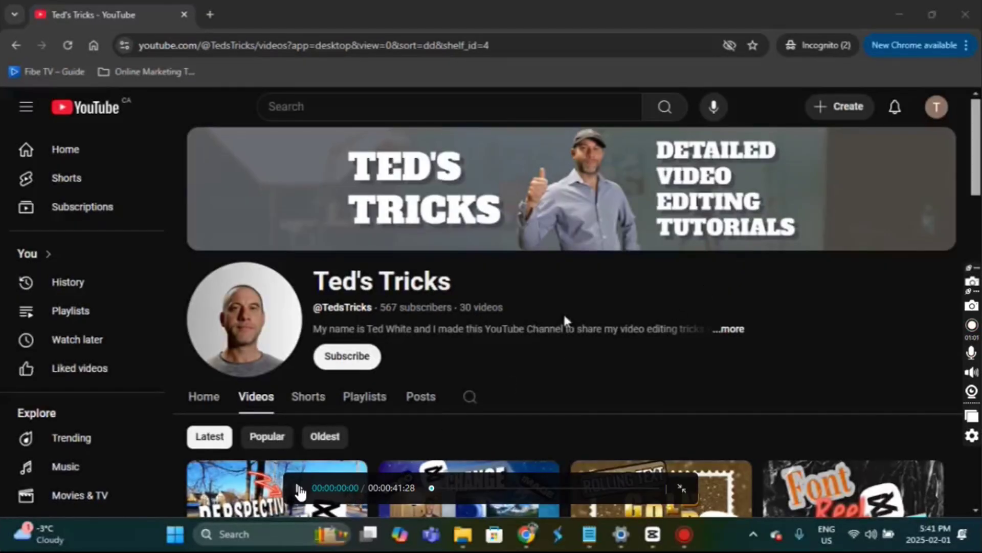
left_click(300, 490)
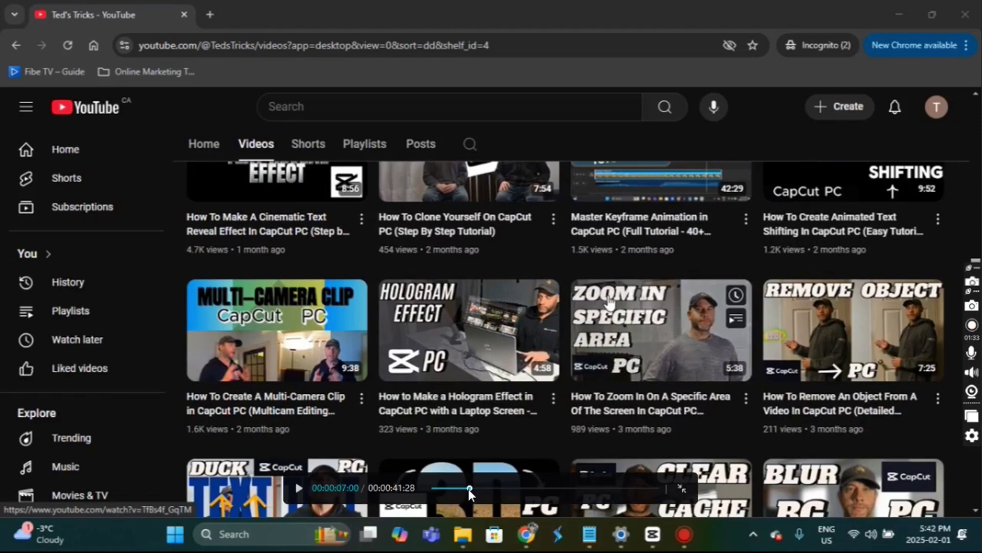
left_click_drag(468, 489, 464, 488)
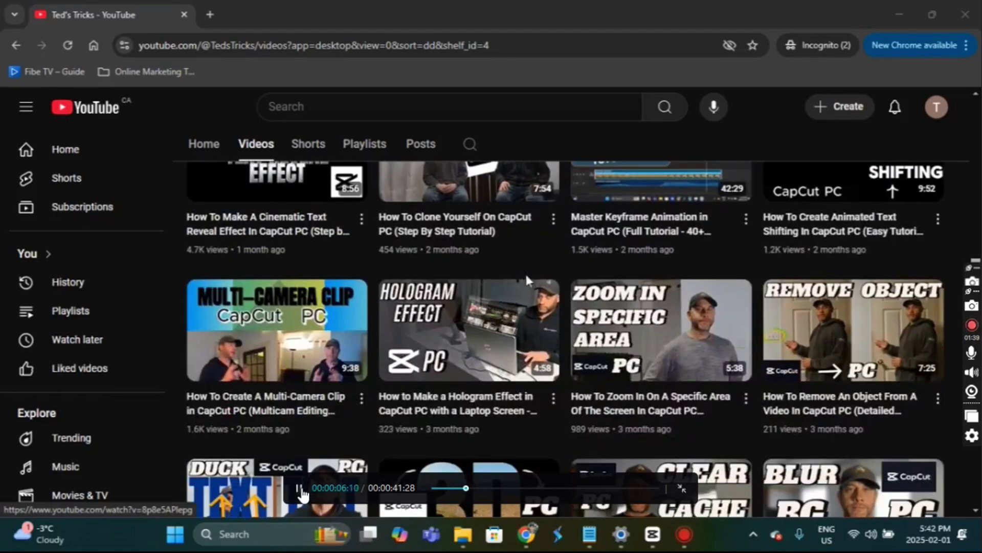
left_click(301, 491)
left_click_drag(468, 490, 466, 490)
key("space")
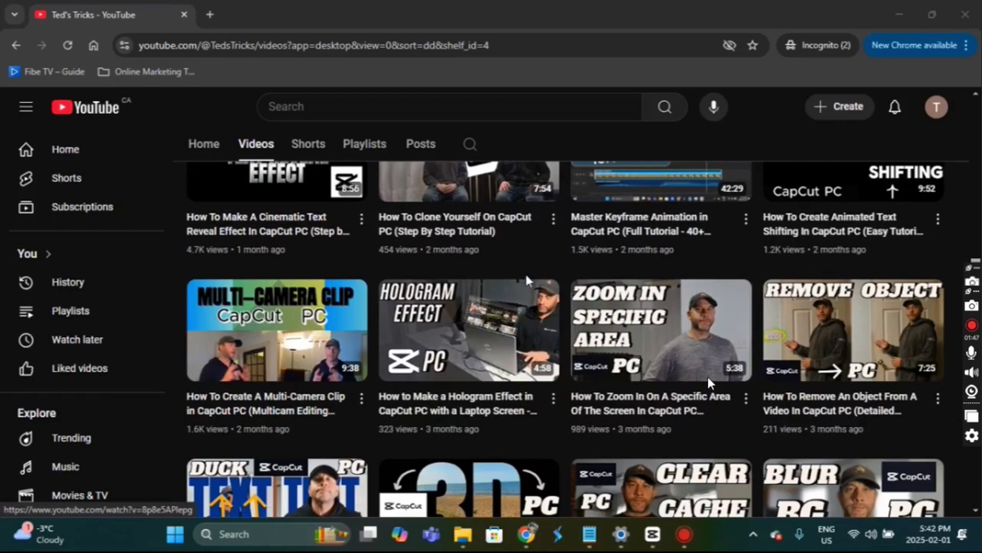
key("space")
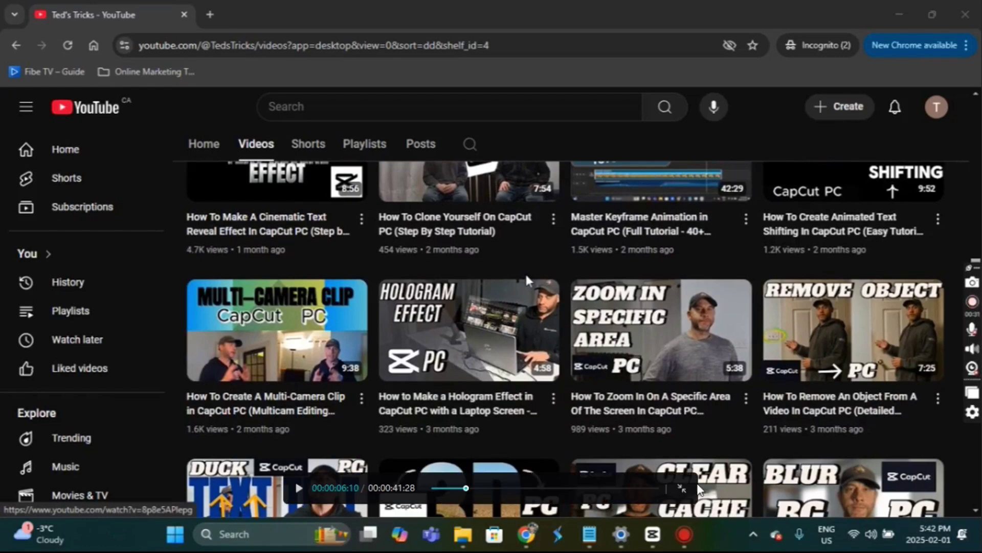
left_click(681, 490)
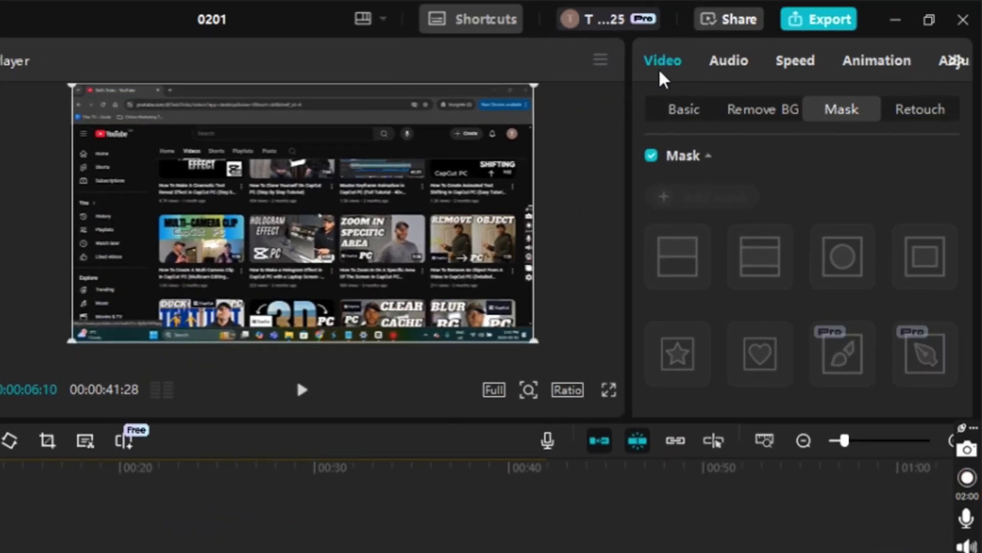
Add a rectangle mask to the first clip and position it over the "Zoom In Specific Area" thumbnail.
left_click(667, 113)
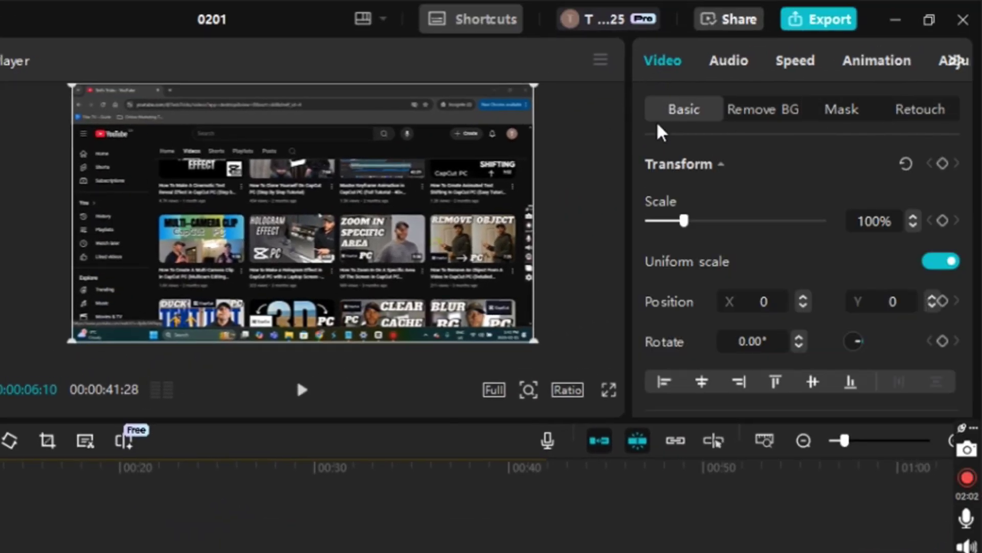
left_click(844, 113)
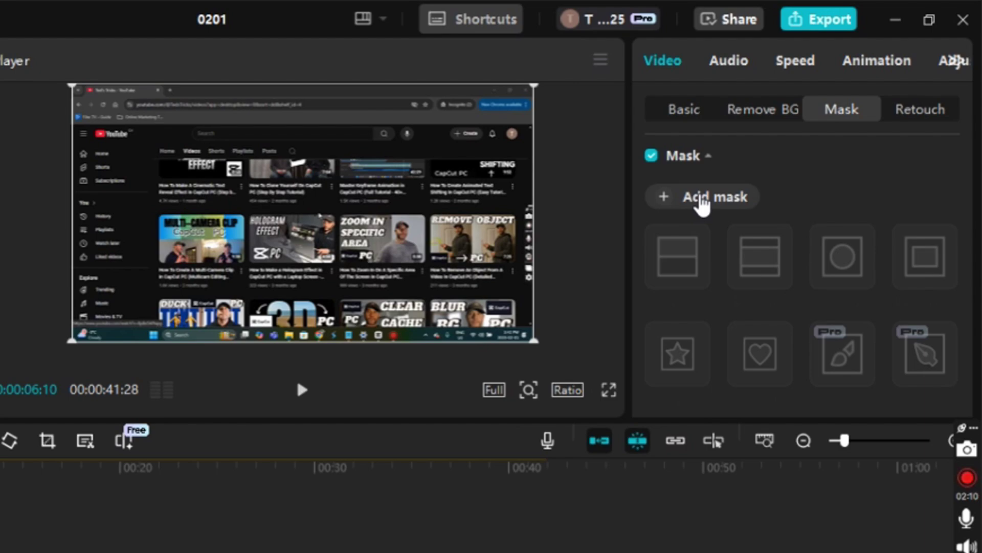
left_click(702, 202)
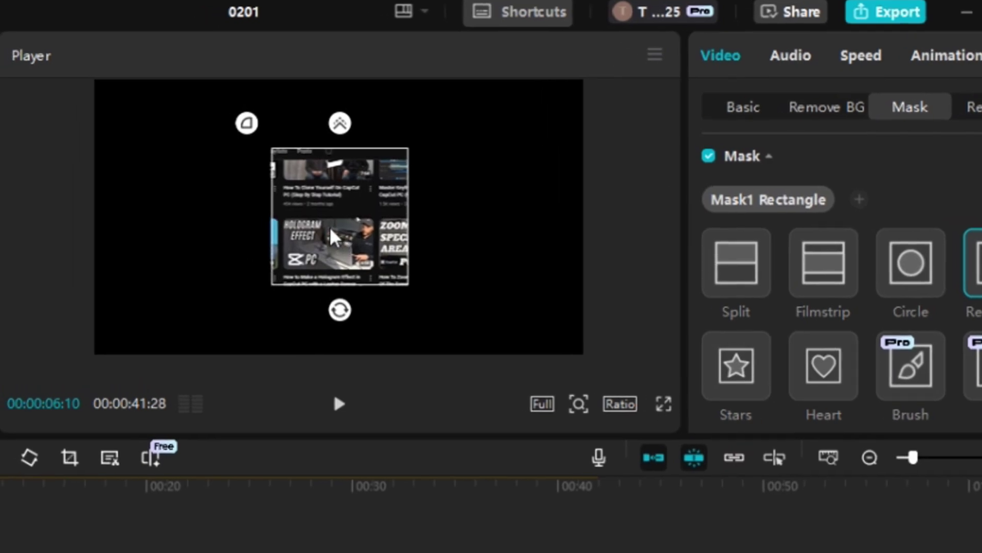
left_click_drag(294, 231, 328, 232)
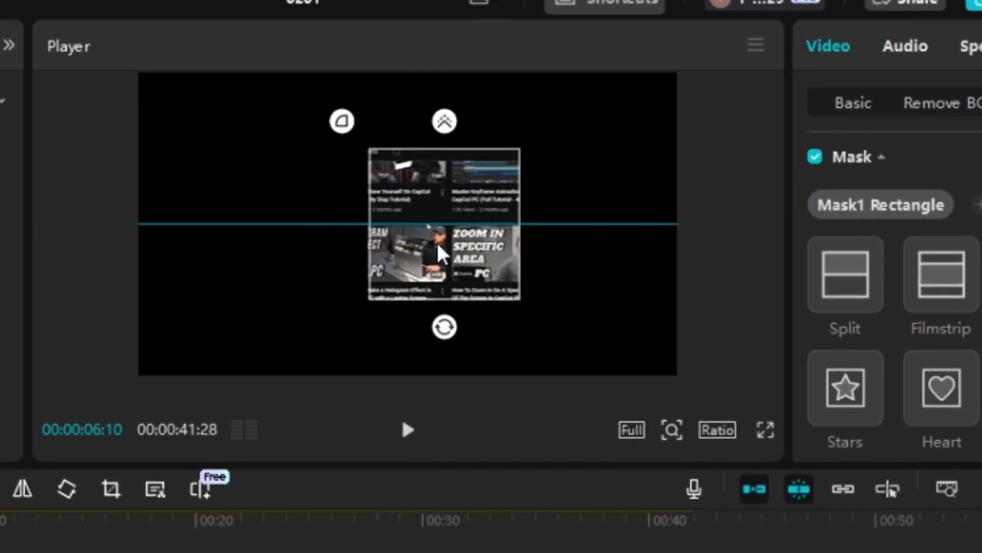
left_click_drag(440, 253, 489, 280)
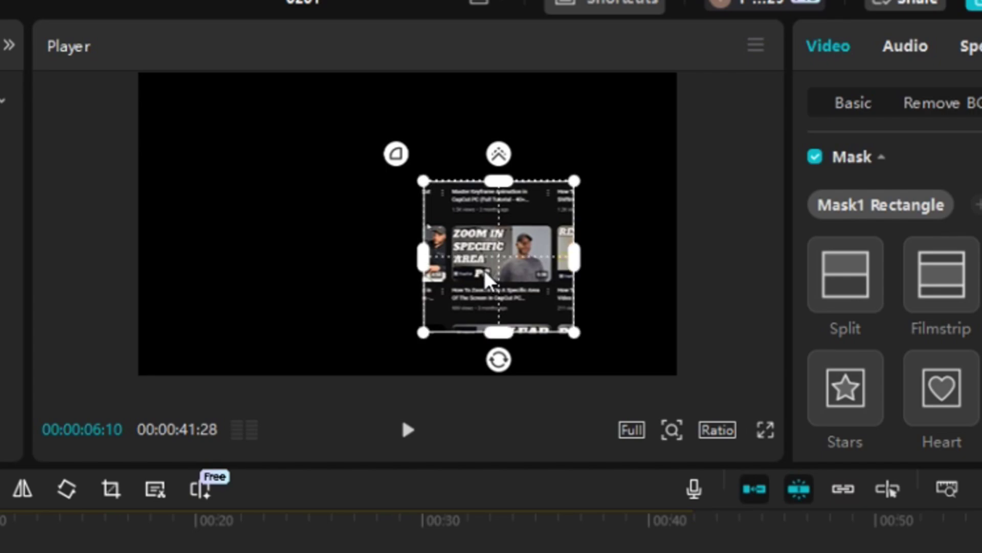
Resize and reposition the rectangle mask so it tightly frames the "Zoom In Specific Area" thumbnail with its title and view count.
left_click(670, 432)
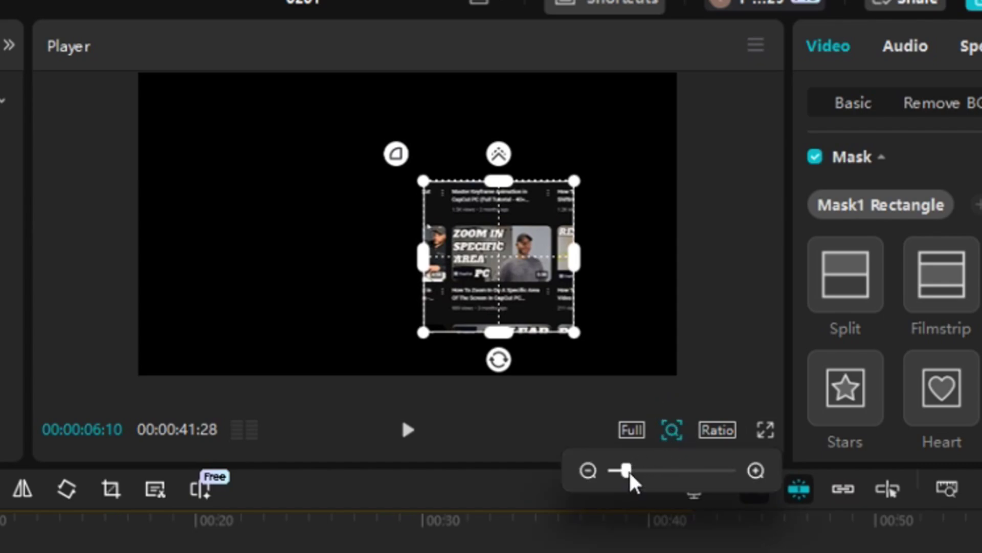
left_click_drag(630, 474, 649, 473)
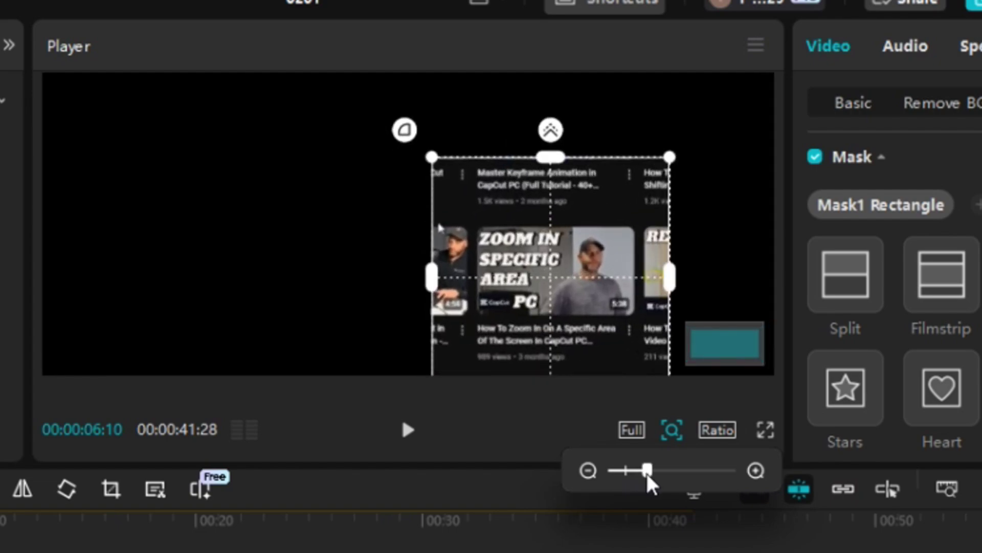
scroll(723, 353, "up", 1)
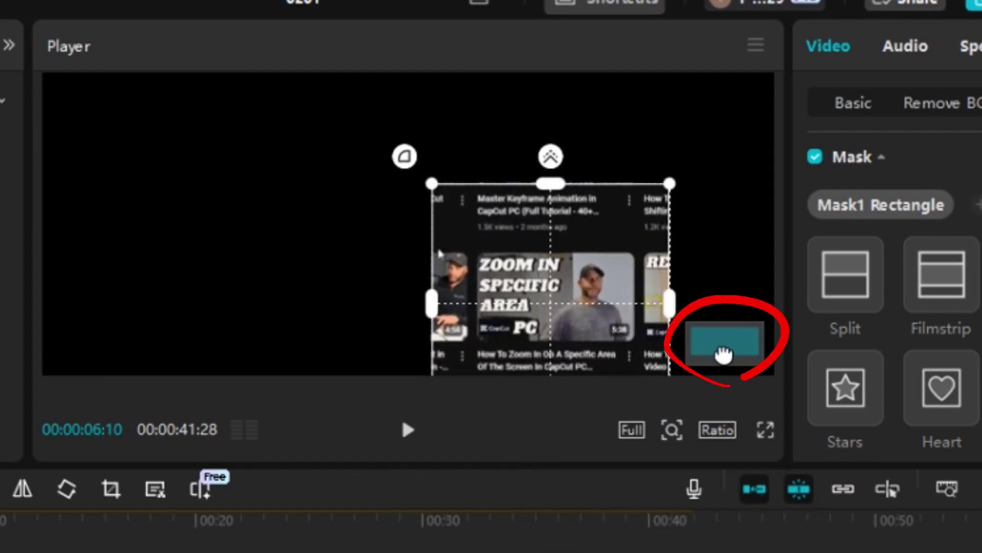
scroll(724, 353, "down", 1)
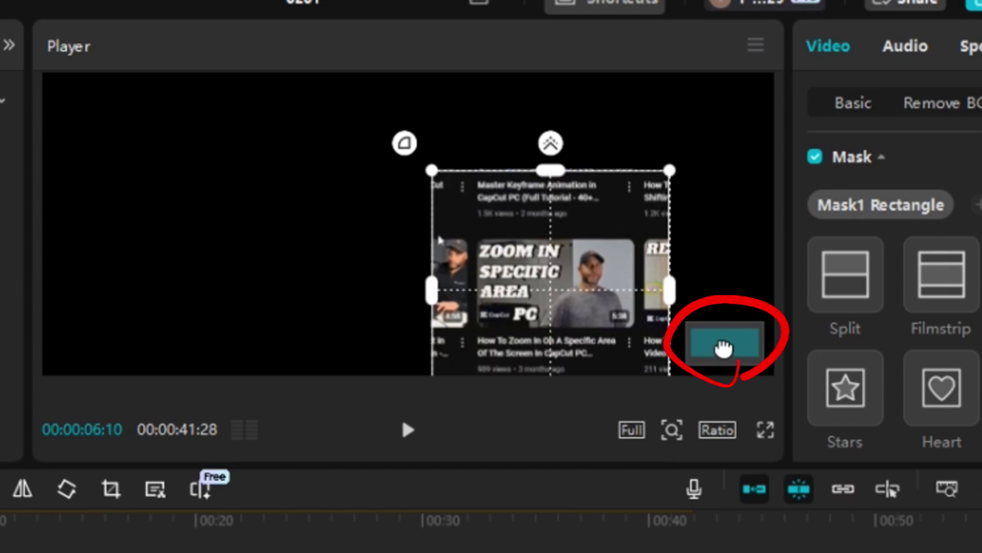
left_click_drag(723, 348, 730, 352)
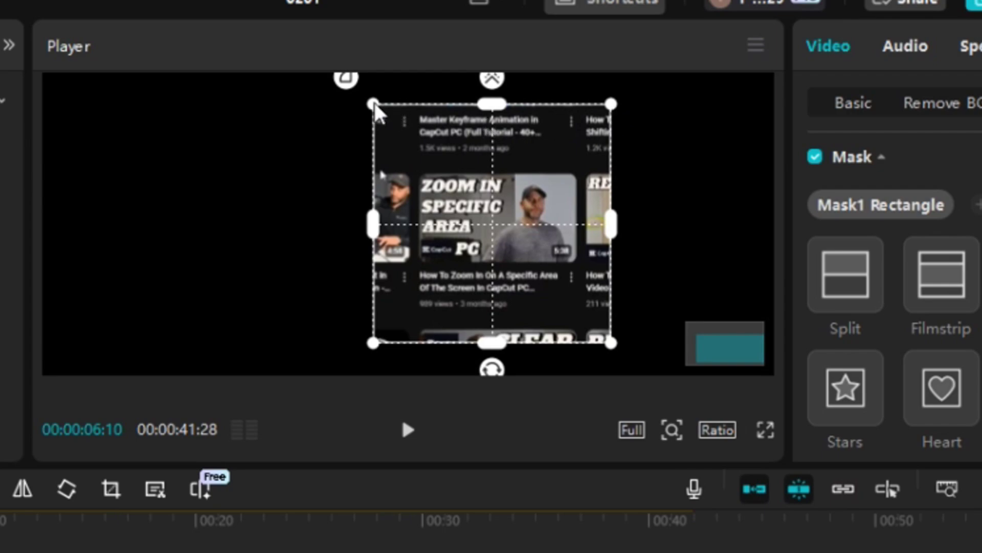
left_click_drag(375, 106, 407, 139)
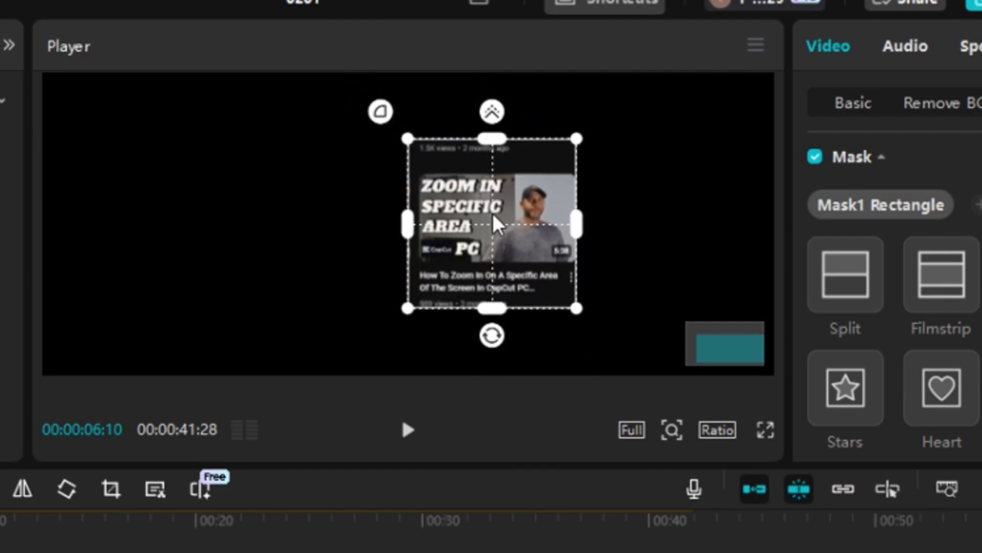
left_click_drag(494, 216, 499, 227)
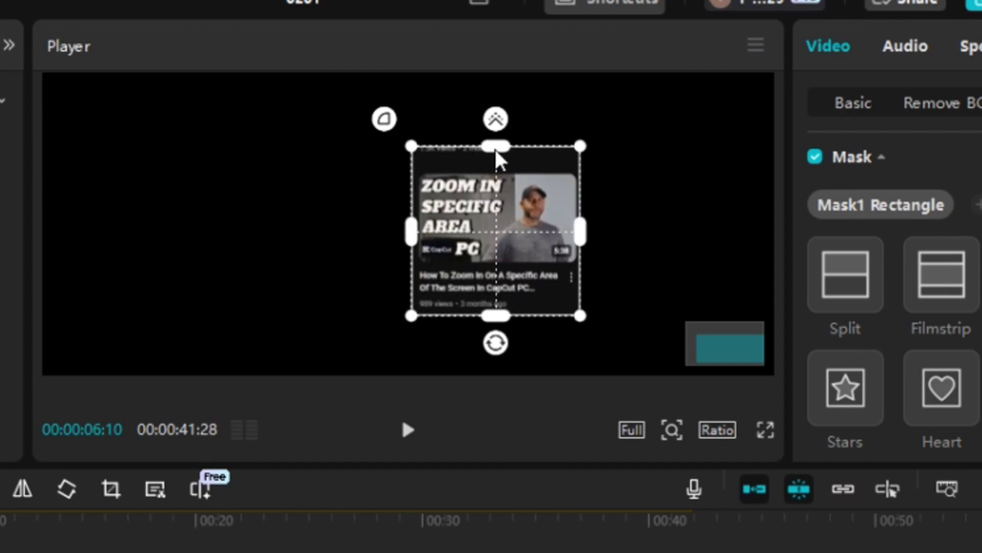
left_click_drag(496, 152, 489, 205)
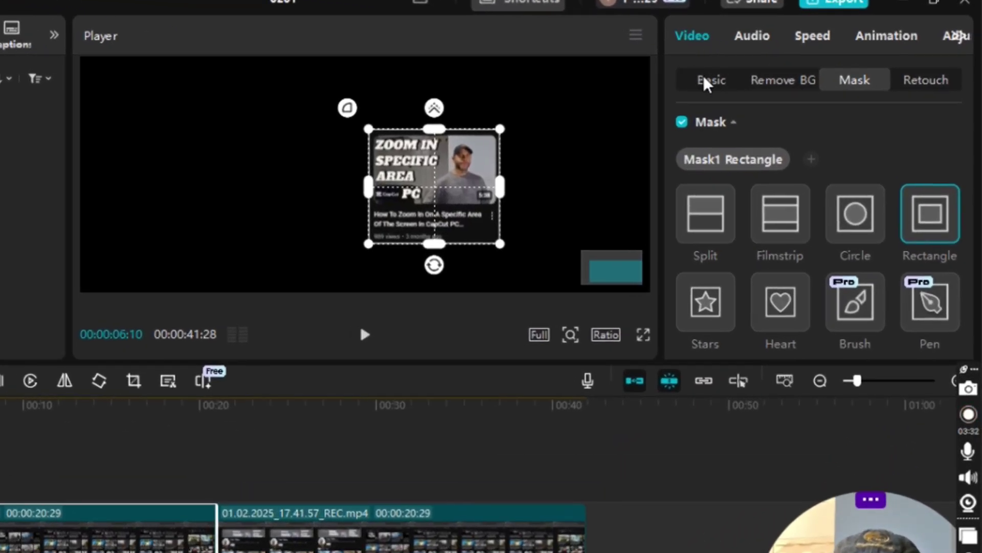
Give the masked first clip a solid colour canvas background in dark orange-amber.
left_click(710, 80)
scroll(716, 138, "down", 6)
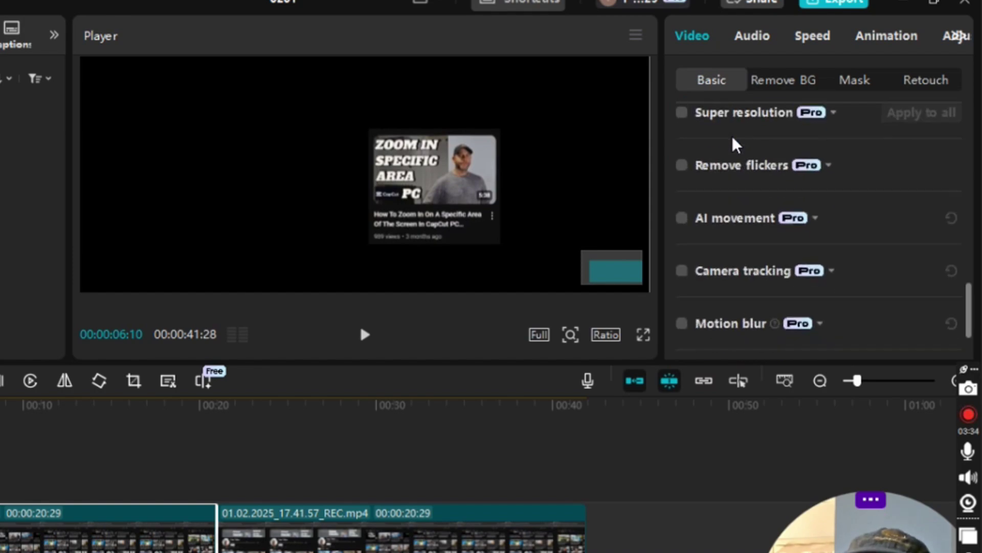
scroll(735, 146, "down", 2)
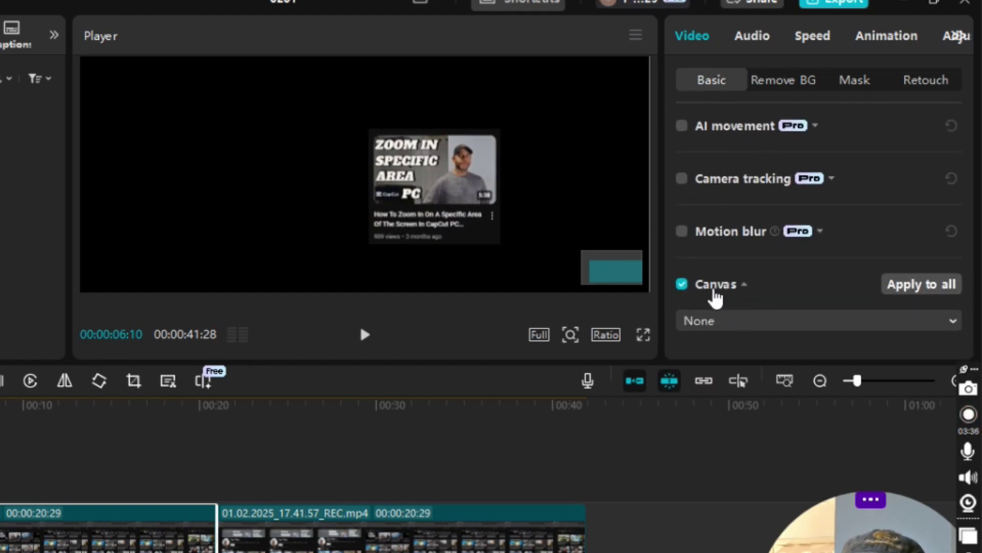
left_click(757, 327)
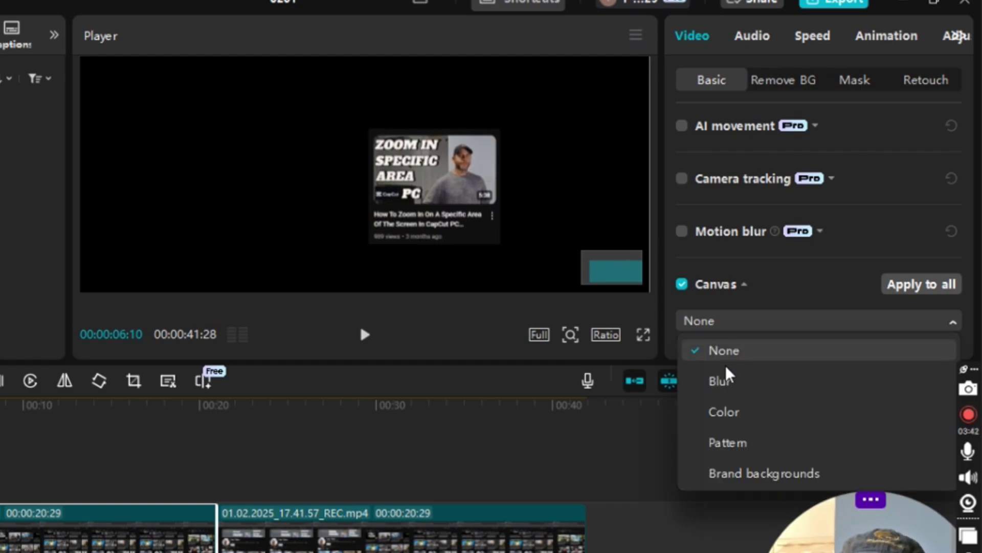
left_click(721, 413)
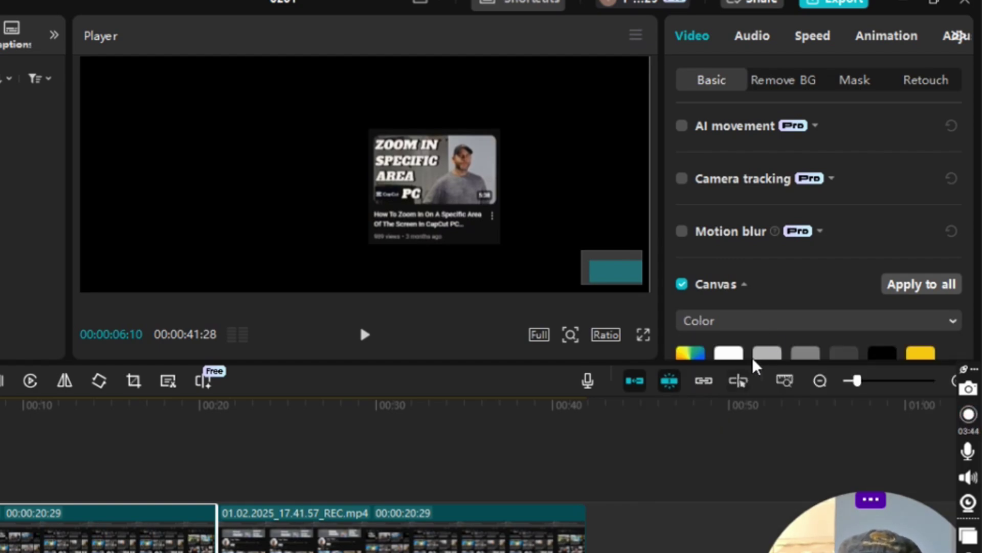
scroll(779, 335, "down", 8)
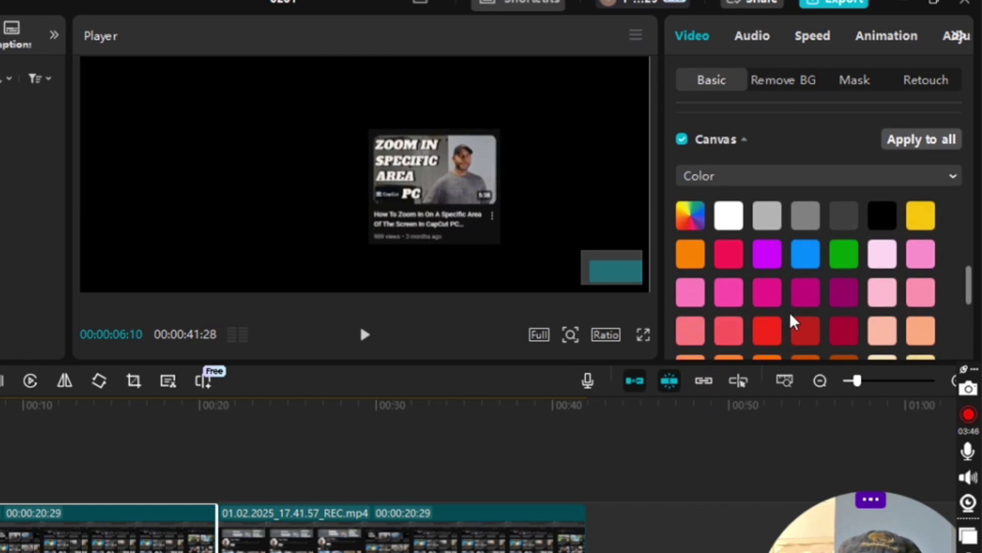
scroll(877, 274, "up", 3)
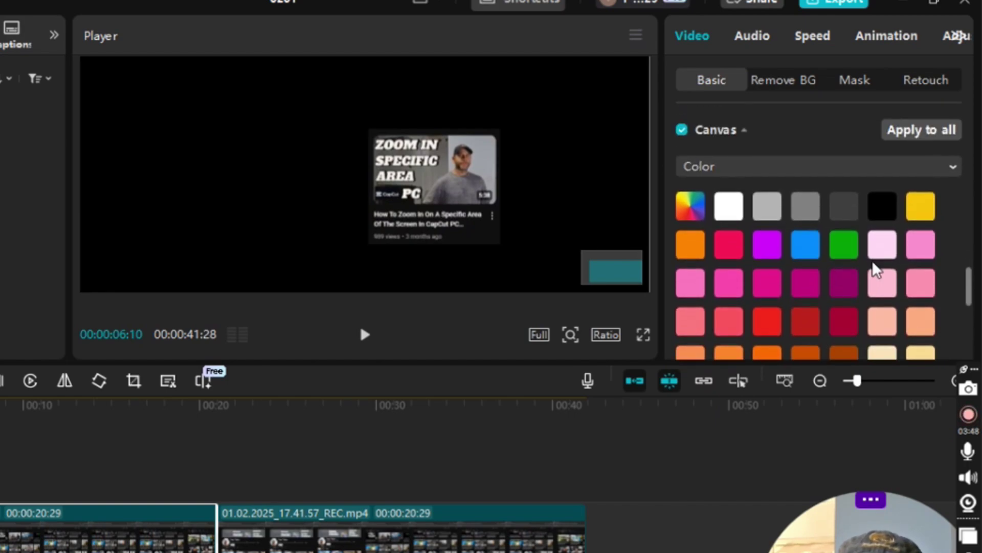
left_click(955, 168)
left_click(956, 170)
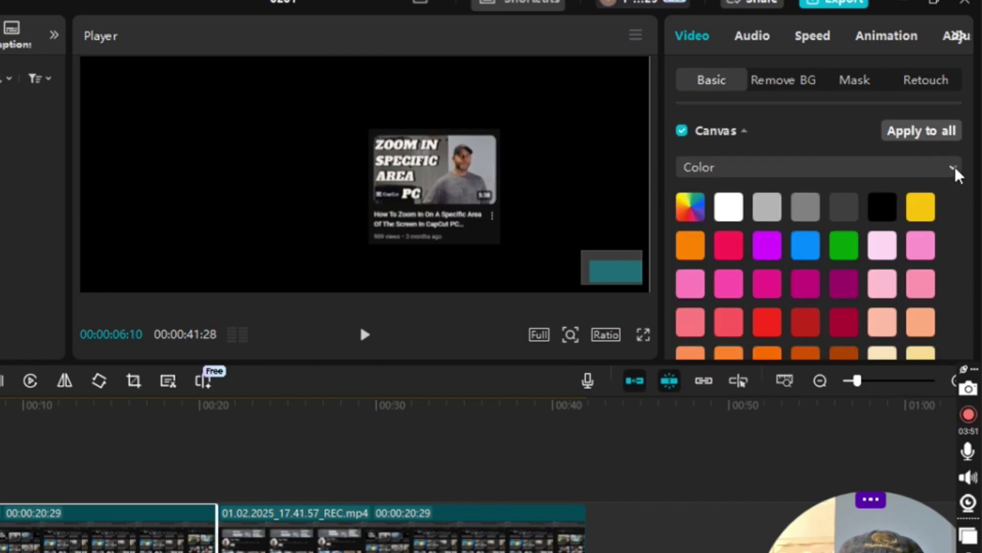
scroll(865, 251, "down", 3)
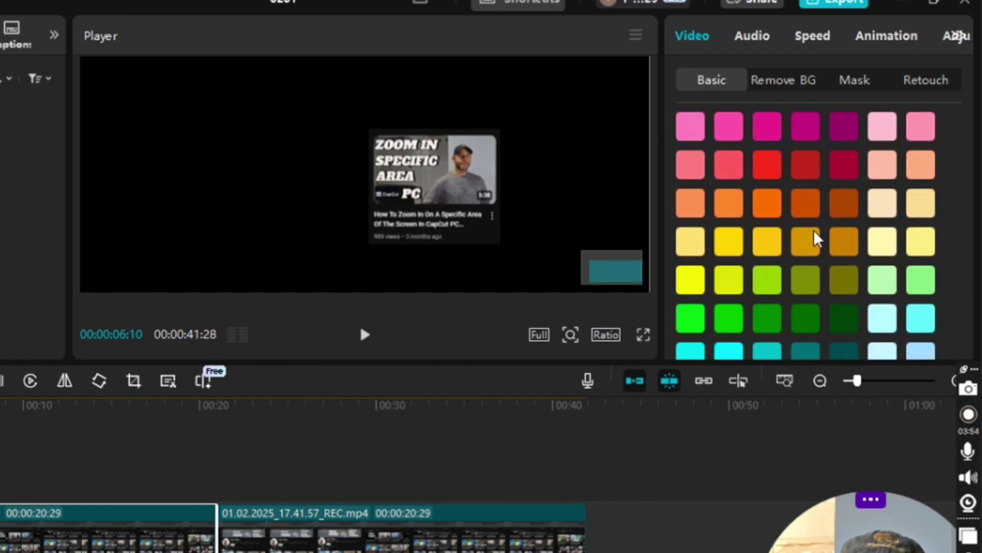
left_click(844, 242)
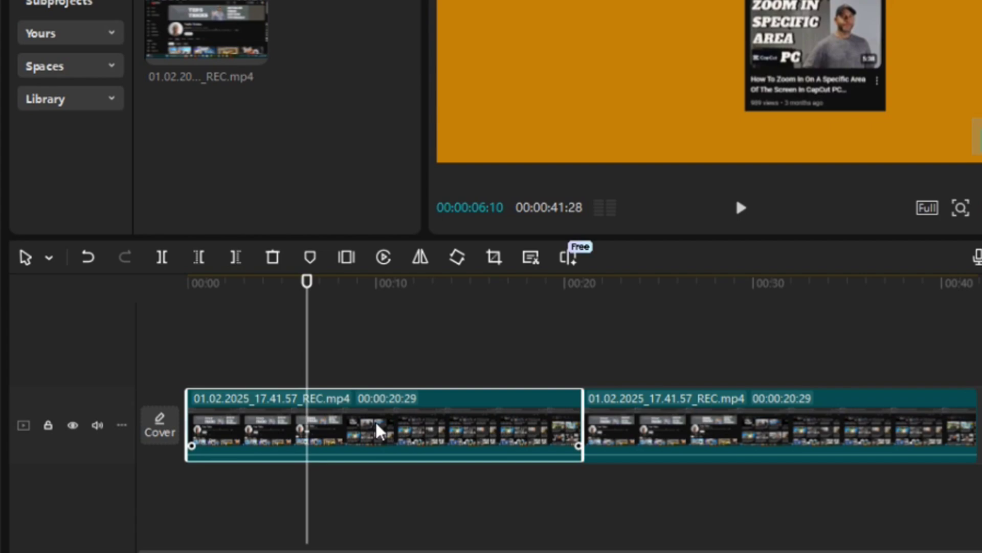
Turn the masked first clip into a compound clip and move it to a track above the original recording.
right_click(380, 431)
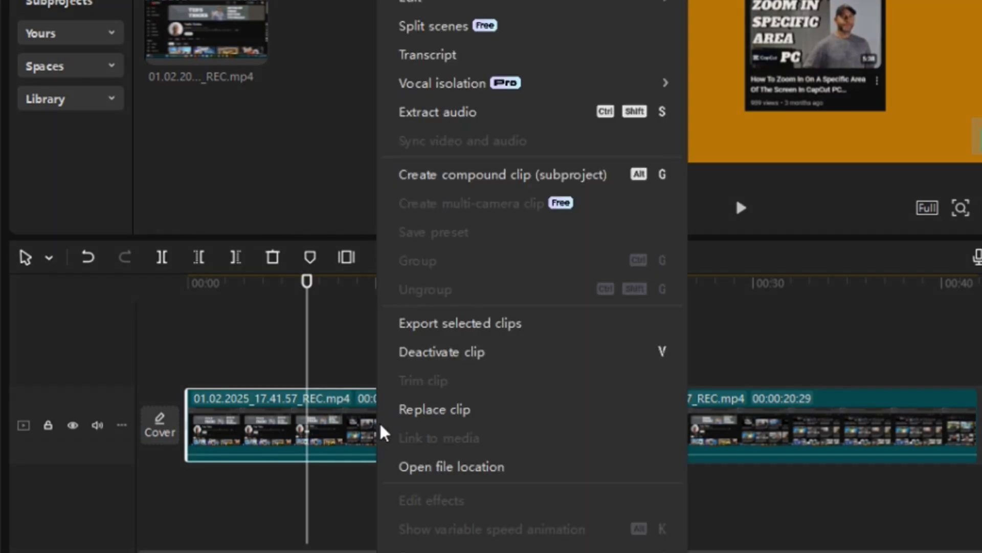
left_click(504, 185)
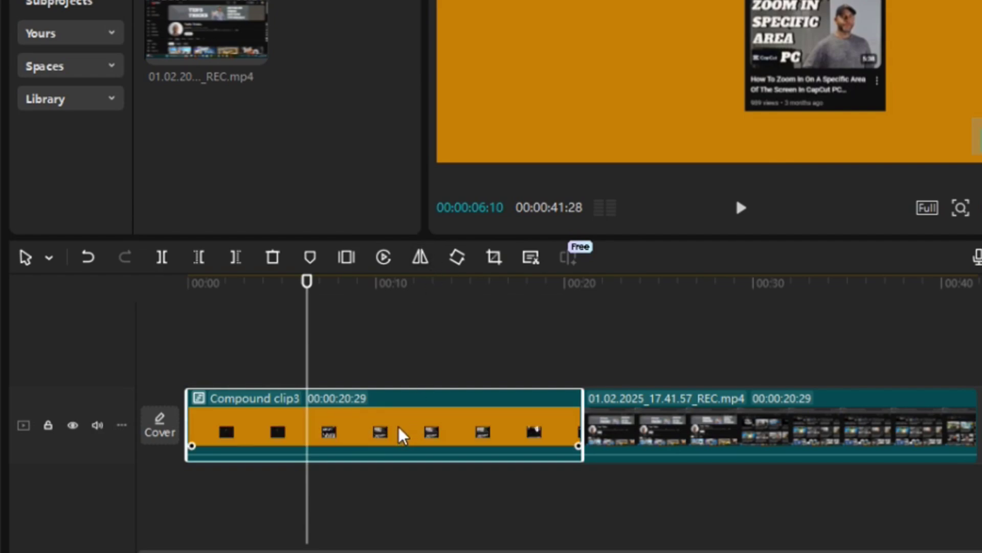
left_click_drag(402, 436, 410, 362)
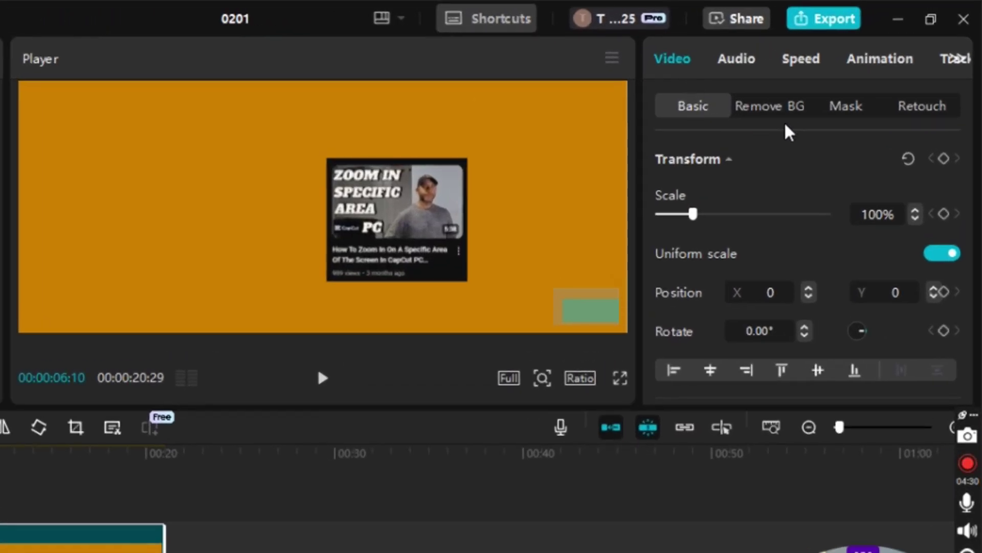
Add a rectangle mask to the compound clip, centre it on the "Zoom In Specific Area" thumbnail and shrink it to an orange frame.
left_click(846, 108)
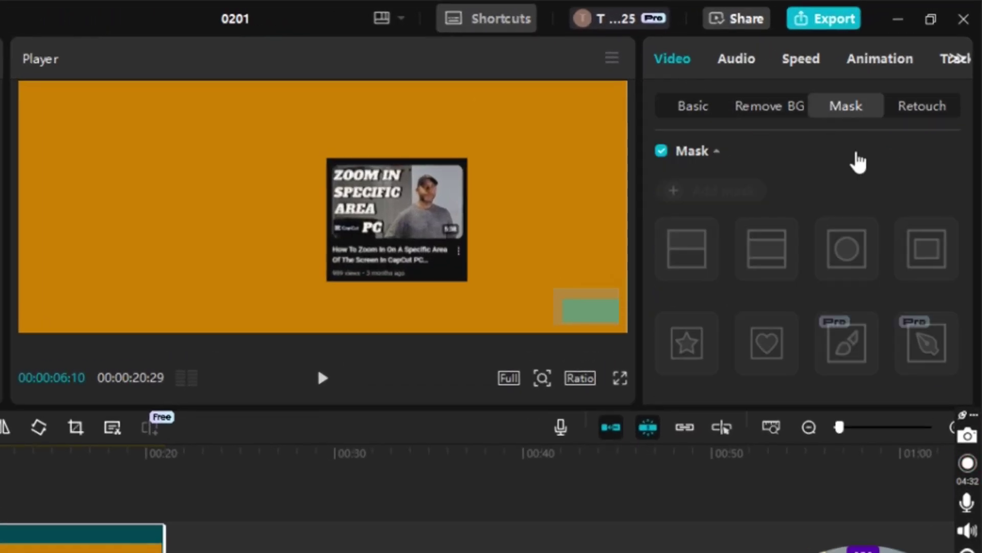
left_click(742, 199)
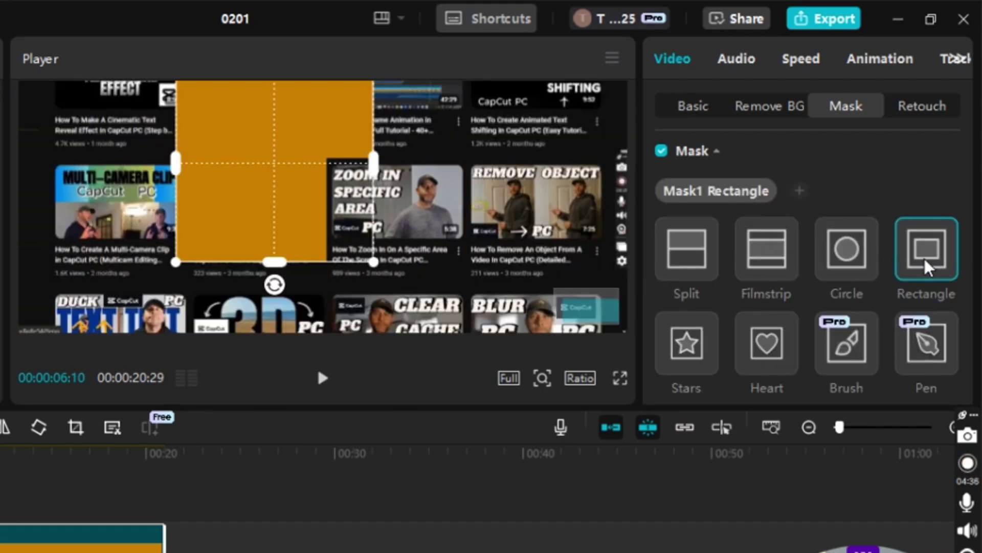
left_click_drag(272, 182, 388, 231)
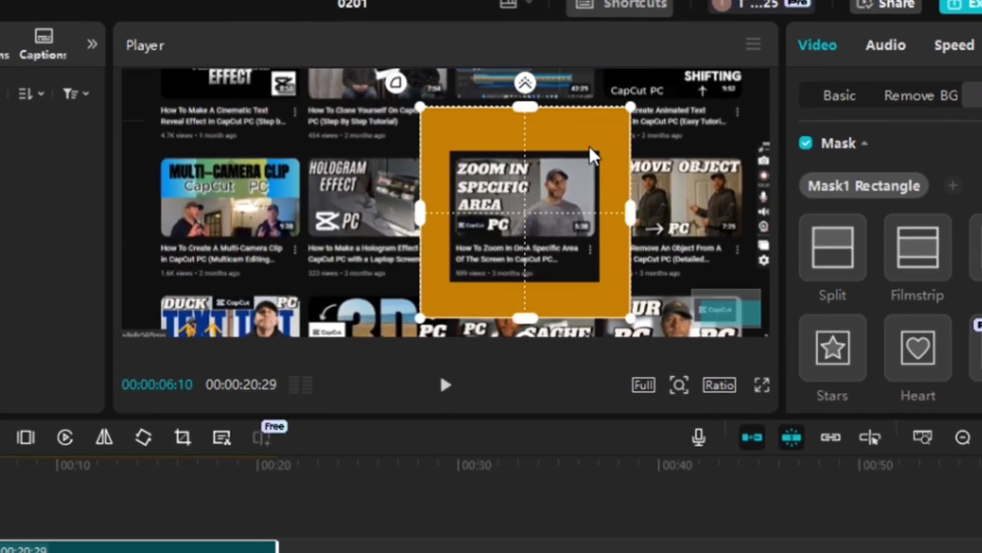
left_click_drag(633, 110, 619, 149)
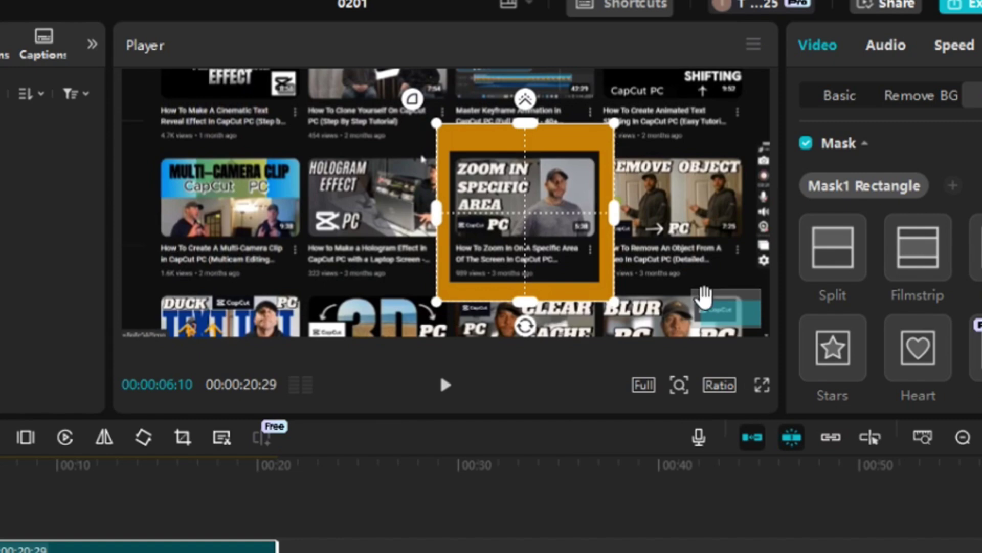
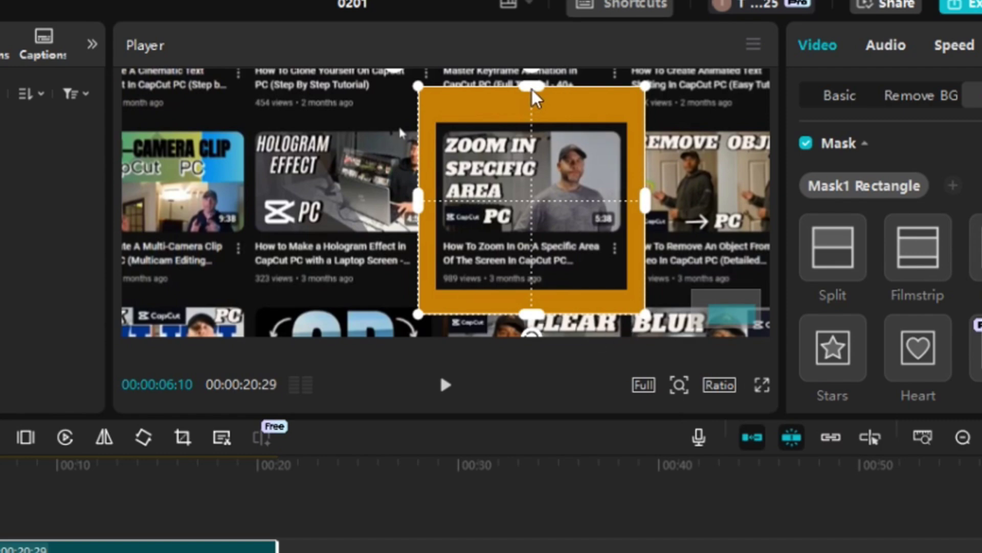
Reduce the compound clip's mask to about 419 by 378 so the orange border is evenly thin around the thumbnail.
left_click_drag(532, 89, 532, 90)
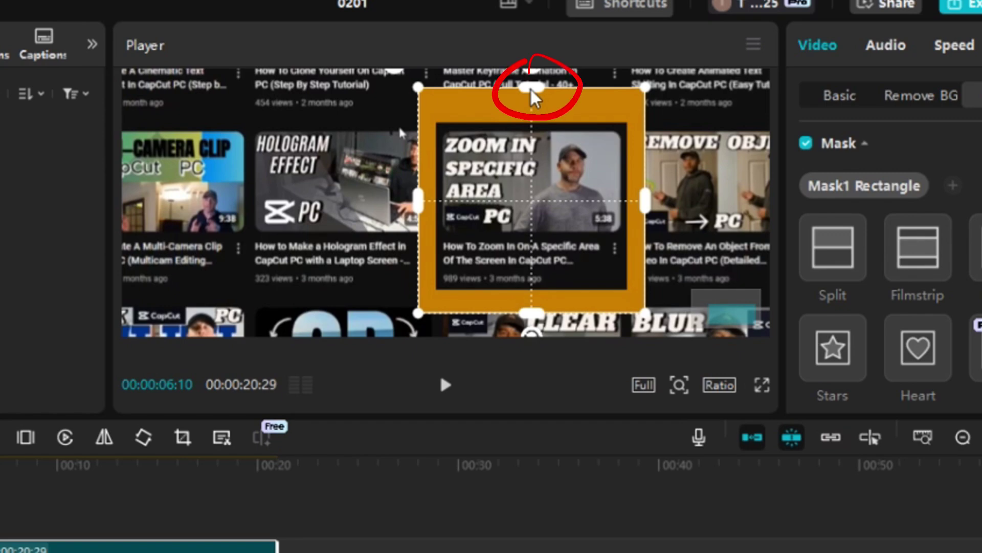
left_click_drag(531, 88, 533, 110)
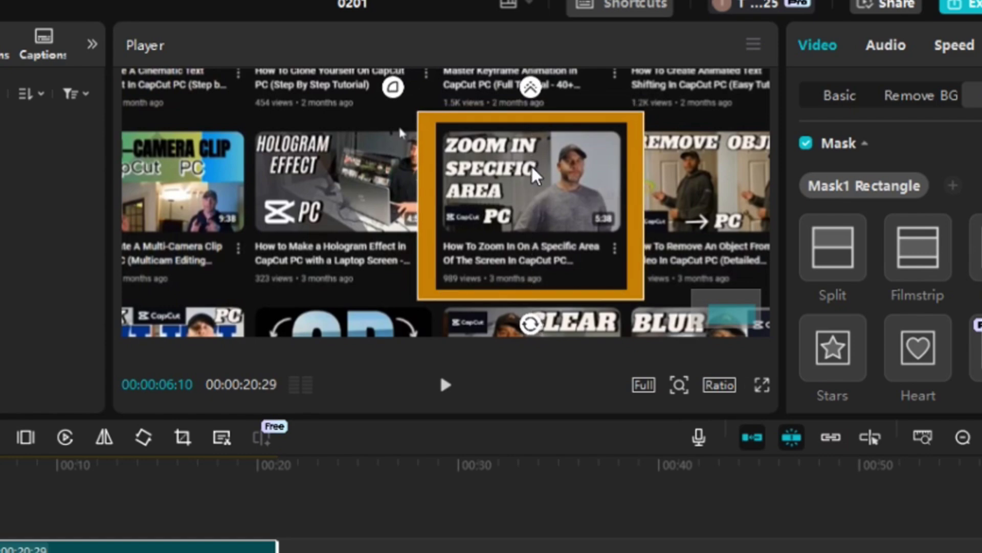
mouse_move(647, 210)
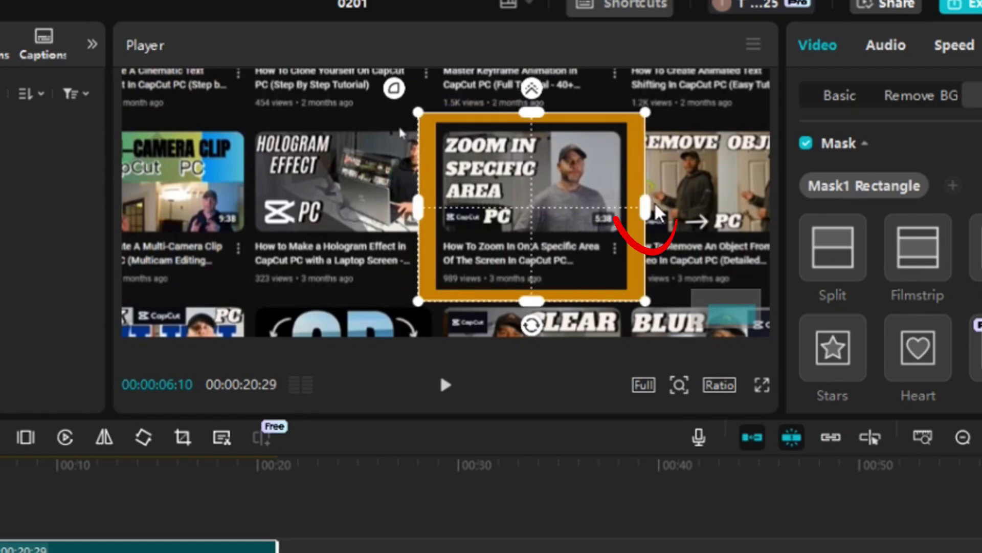
left_click_drag(651, 214, 644, 215)
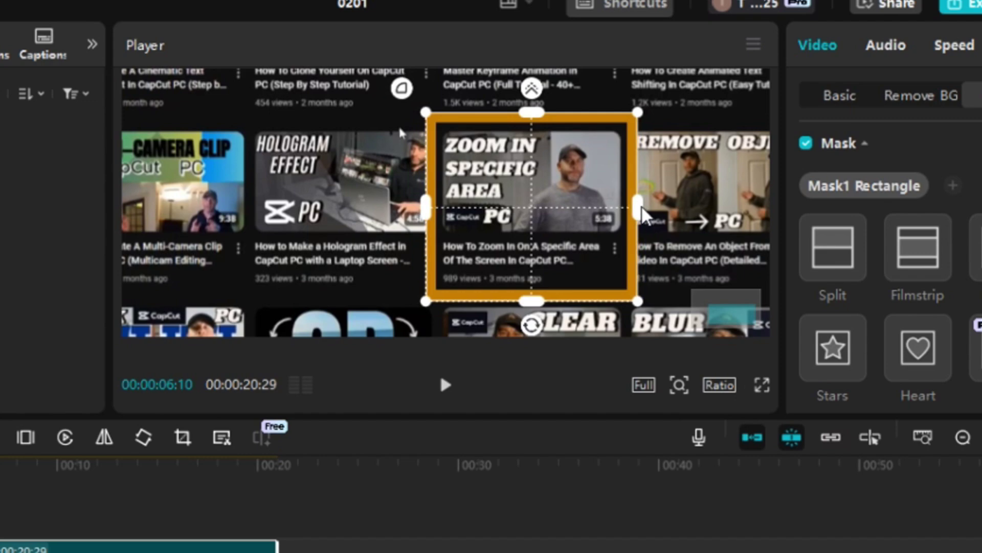
left_click_drag(644, 216, 642, 216)
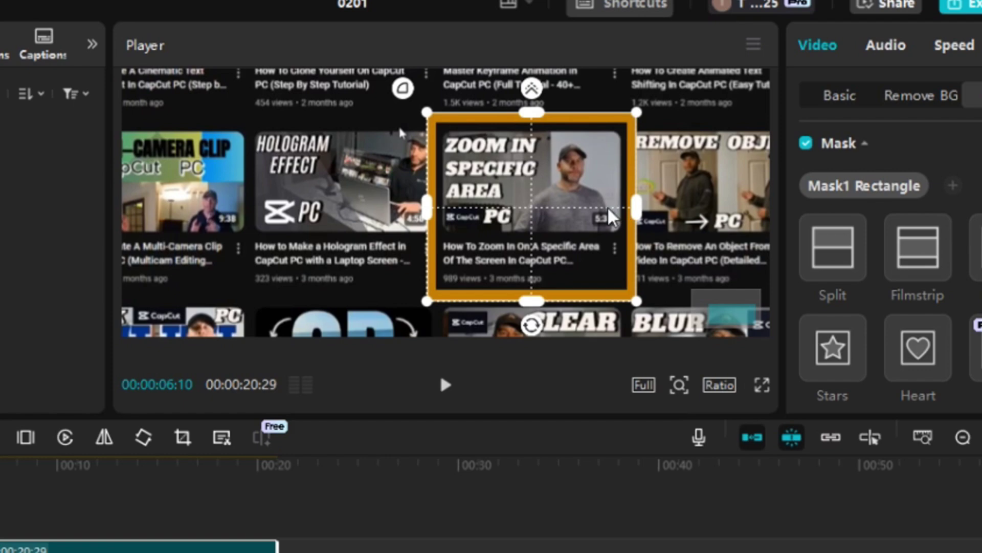
left_click_drag(606, 209, 610, 210)
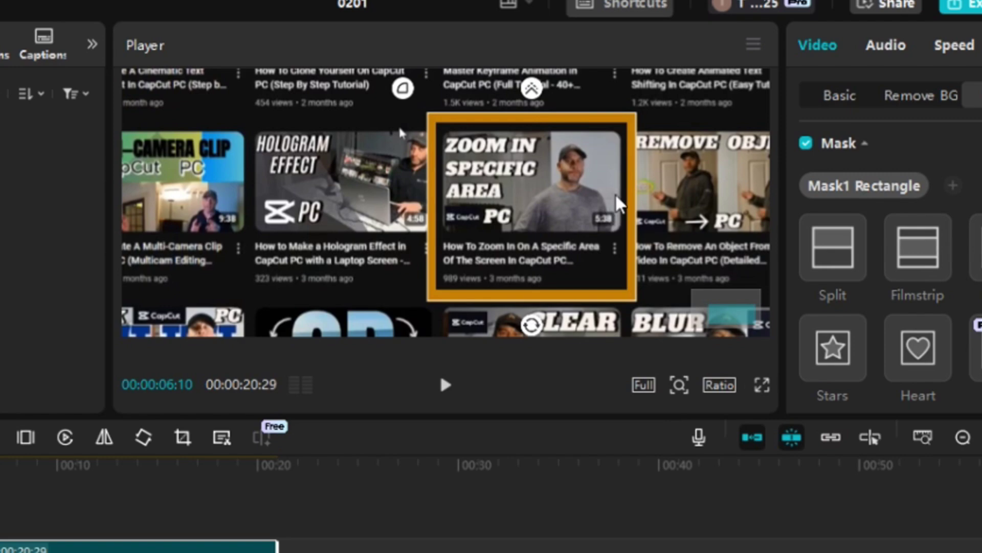
mouse_move(621, 125)
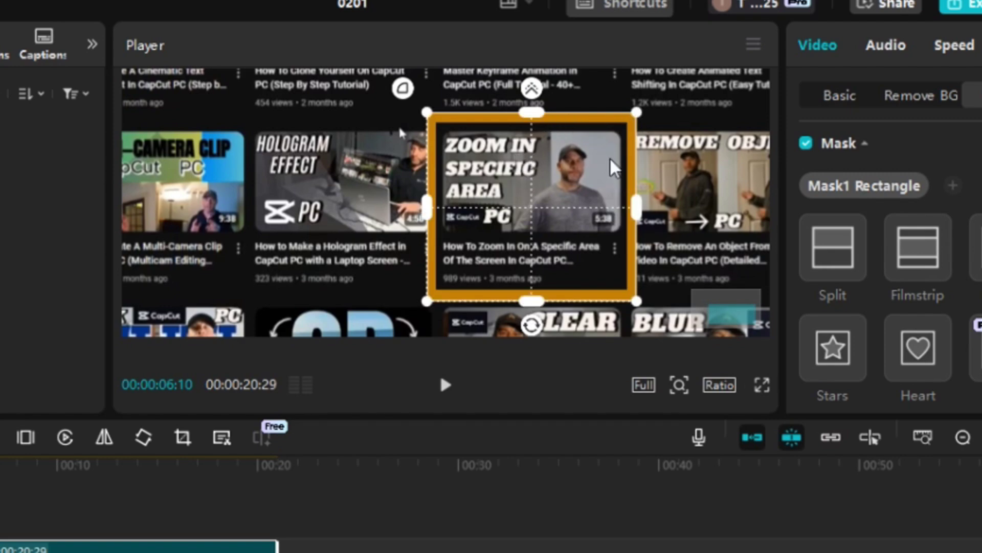
left_click(8, 509)
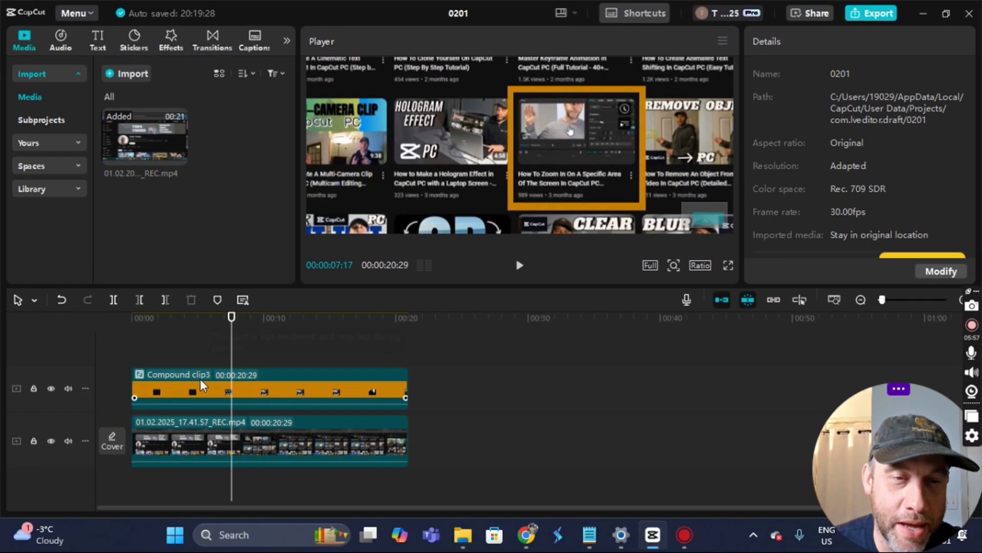
At 00:00:06:06, set the compound clip's mask to 10 for round corners and 10 for feather.
left_click(203, 384)
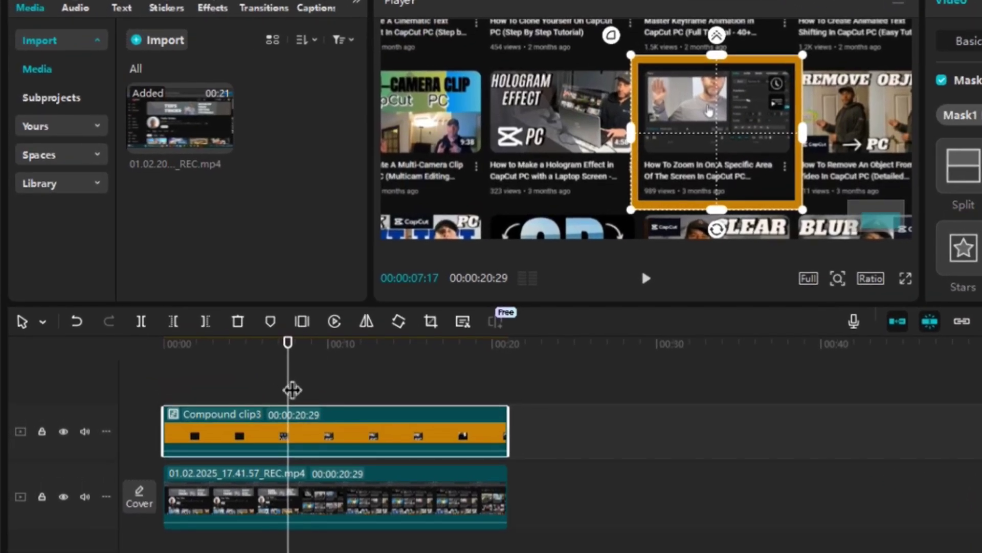
mouse_move(270, 377)
left_mouse_down()
mouse_move(261, 378)
mouse_move(271, 392)
left_mouse_up()
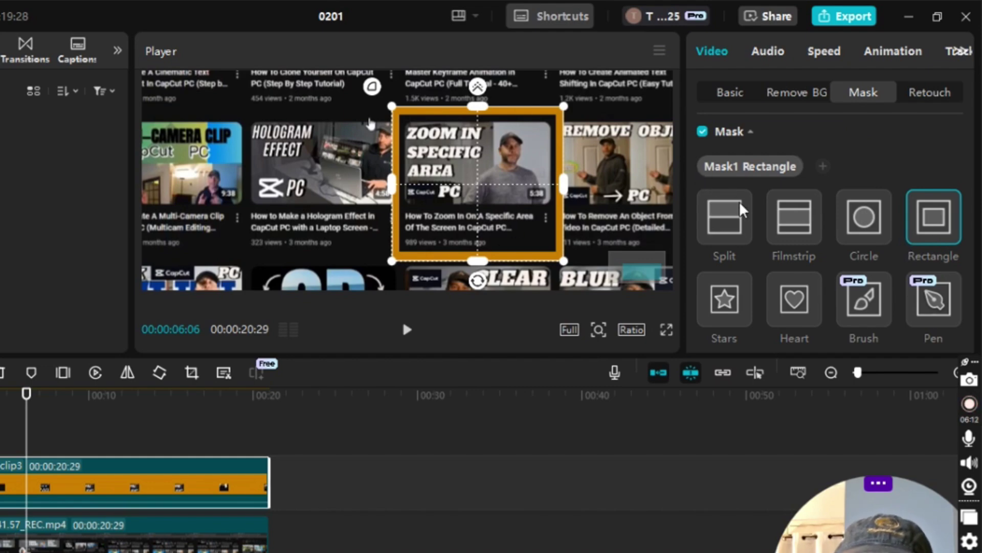
scroll(747, 215, "down", 3)
scroll(749, 222, "down", 4)
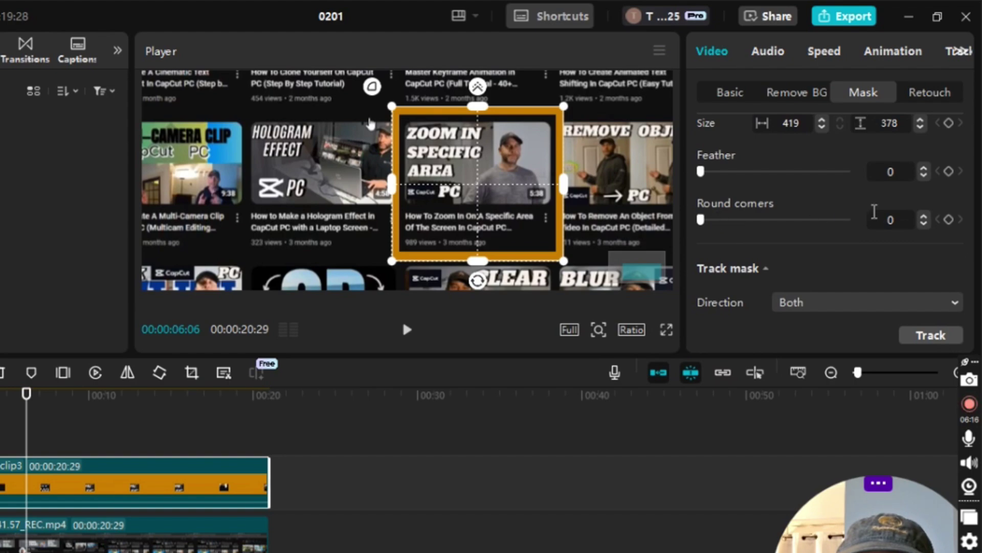
left_click_drag(905, 218, 857, 219)
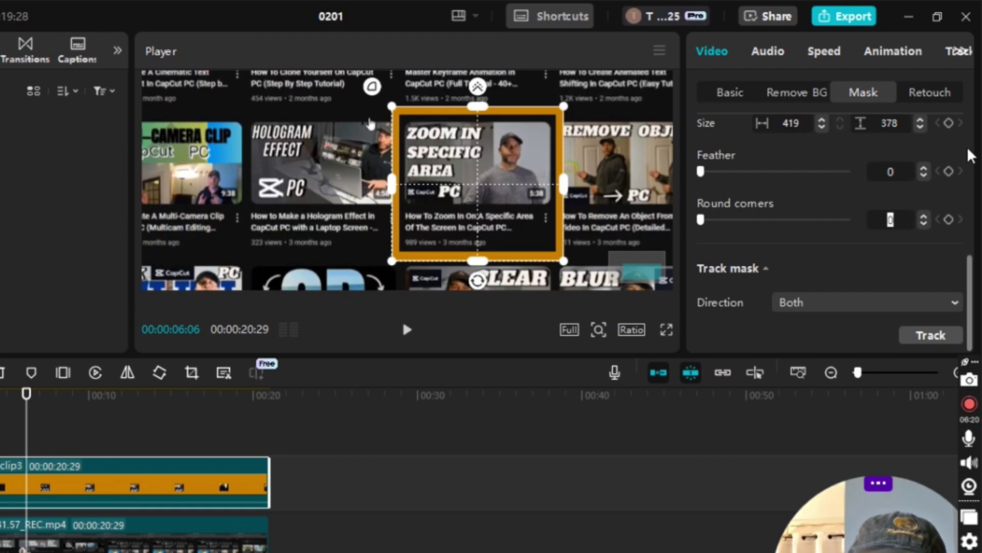
key("Return")
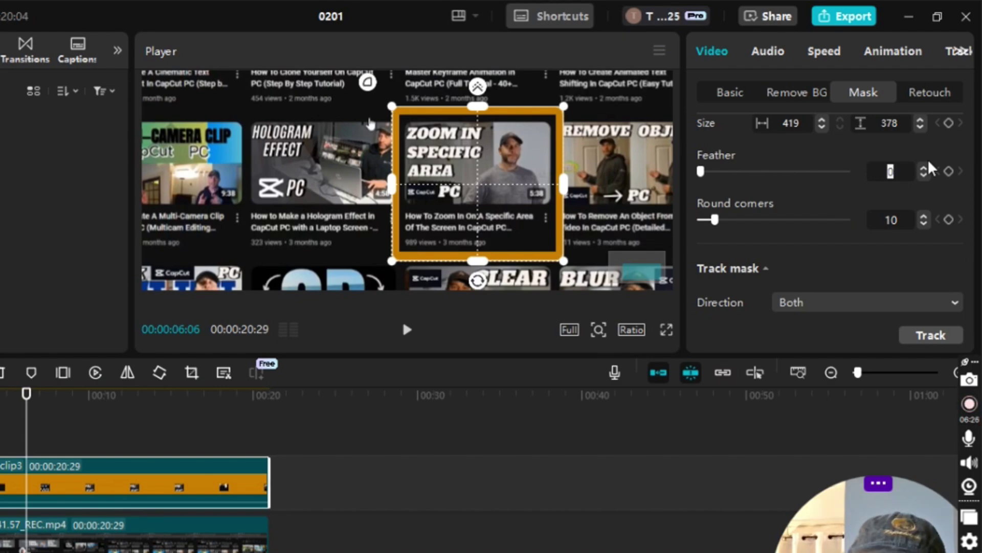
type("10")
key("Return")
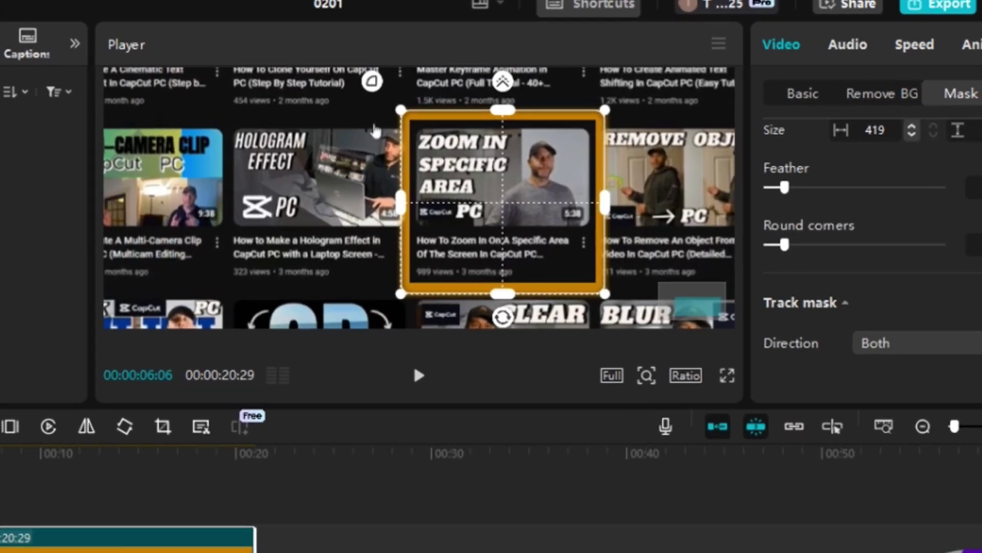
Trim the compound clip so it starts at 00:00:06:06 and ends at 00:00:15:25.
left_click(37, 424)
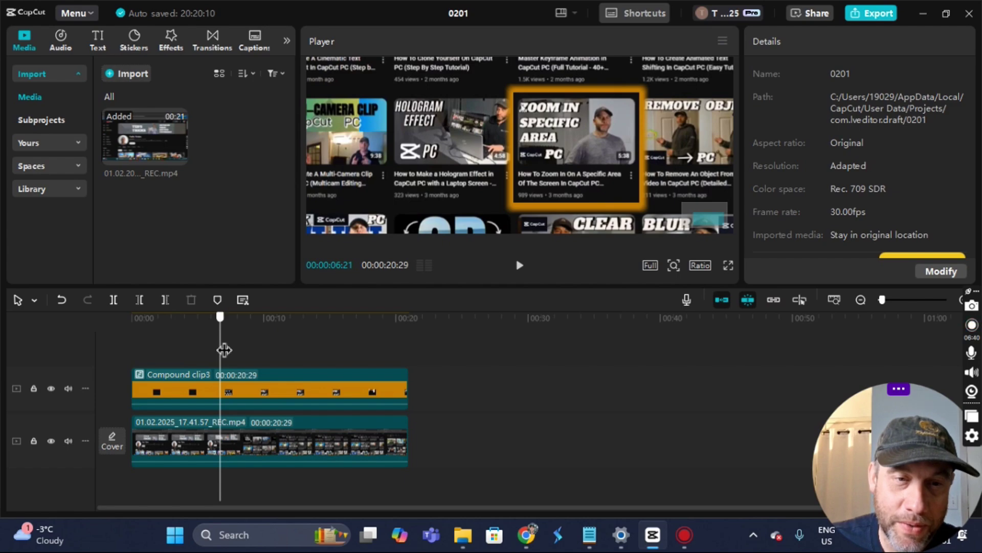
left_click_drag(227, 350, 217, 347)
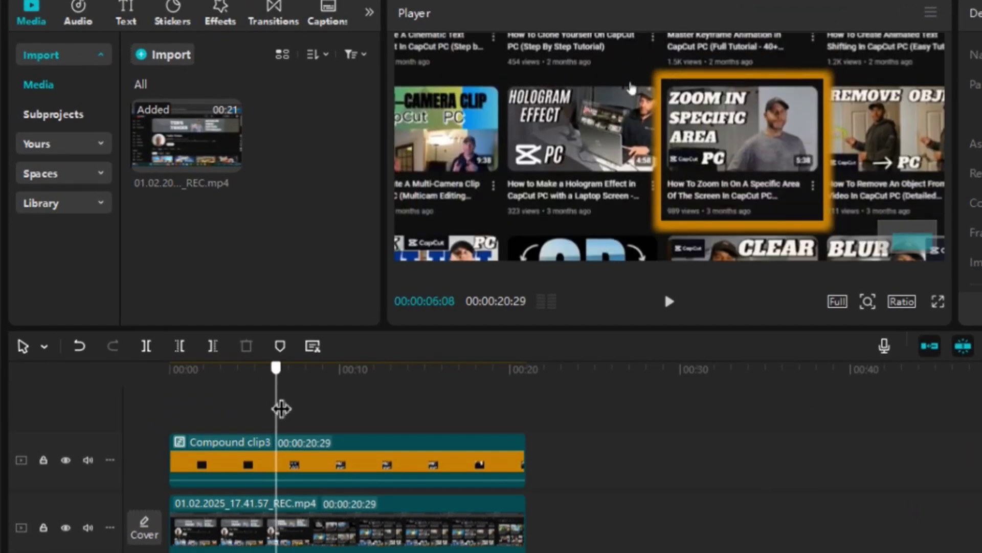
mouse_move(281, 408)
left_mouse_down()
mouse_move(253, 401)
mouse_move(276, 408)
left_mouse_up()
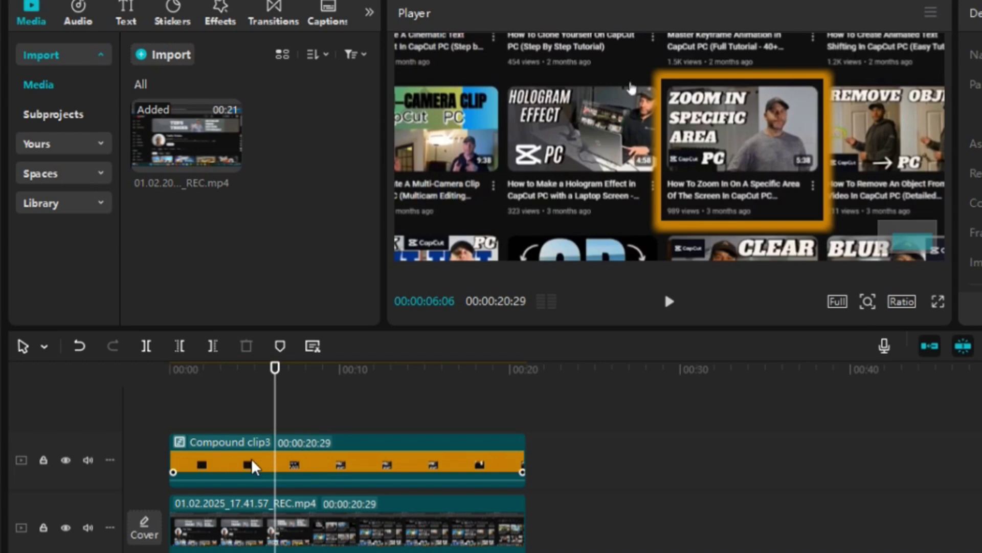
left_click(183, 465)
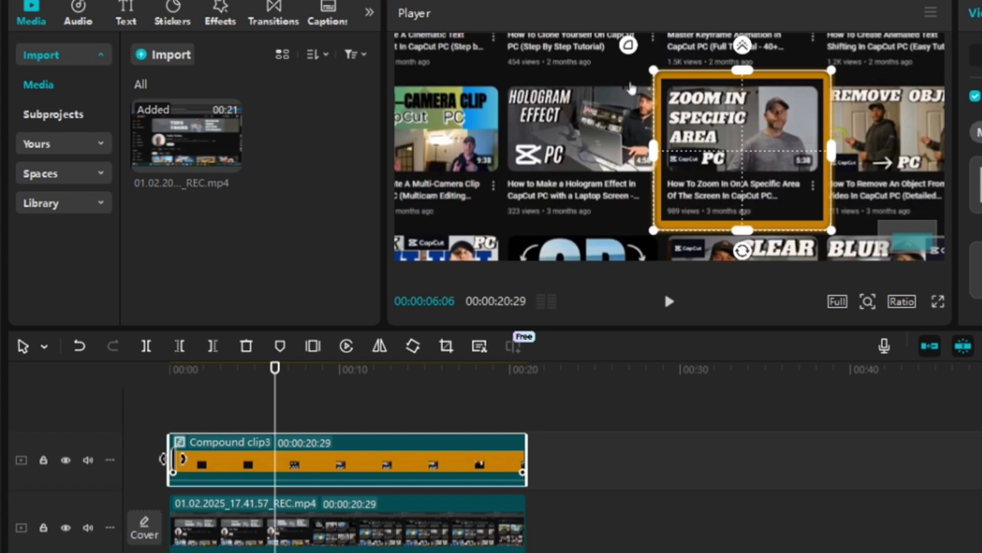
mouse_move(160, 459)
left_mouse_down()
mouse_move(275, 464)
mouse_move(267, 466)
left_mouse_up()
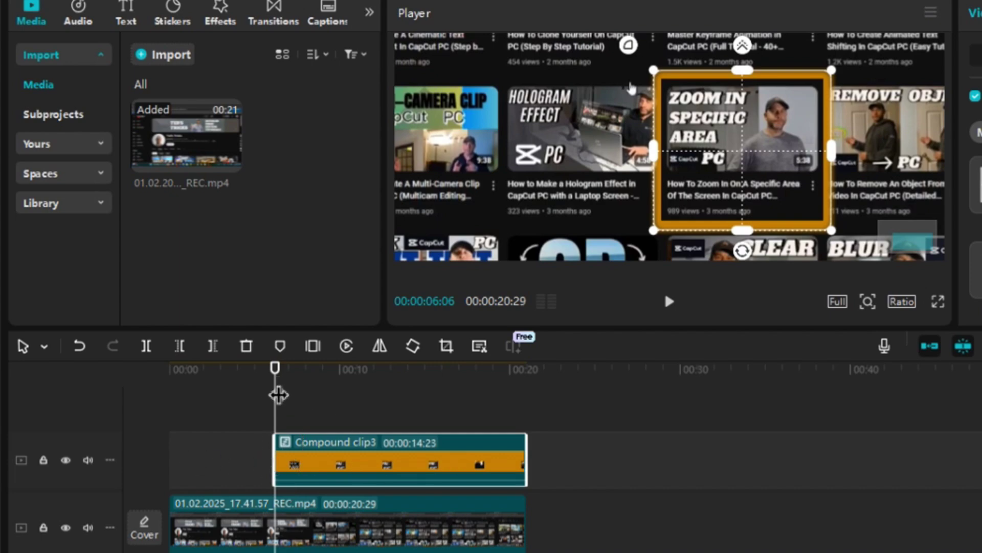
left_click_drag(276, 396, 444, 426)
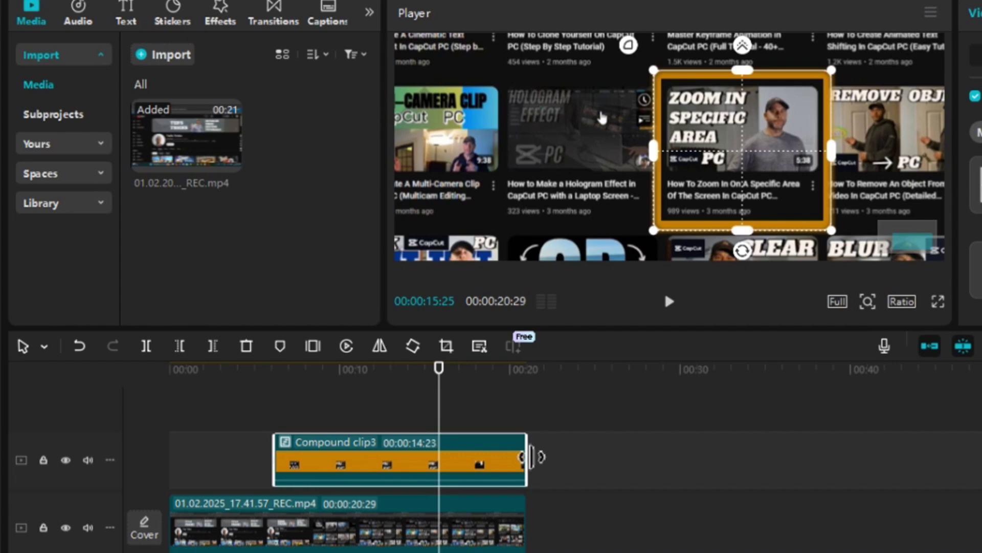
left_click_drag(531, 456, 450, 453)
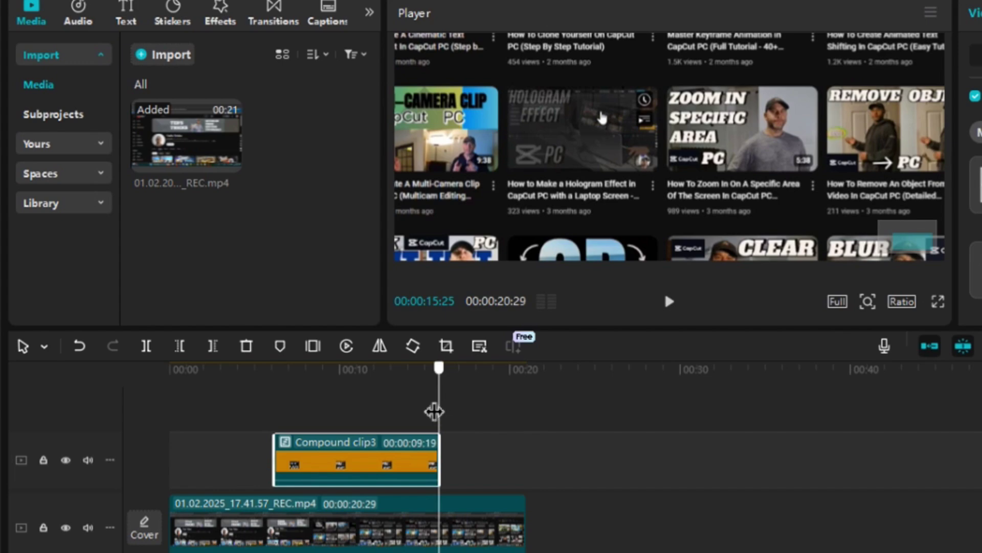
Apply the Fade In animation to the compound clip with a duration of 1.0 s.
left_click_drag(436, 410, 296, 410)
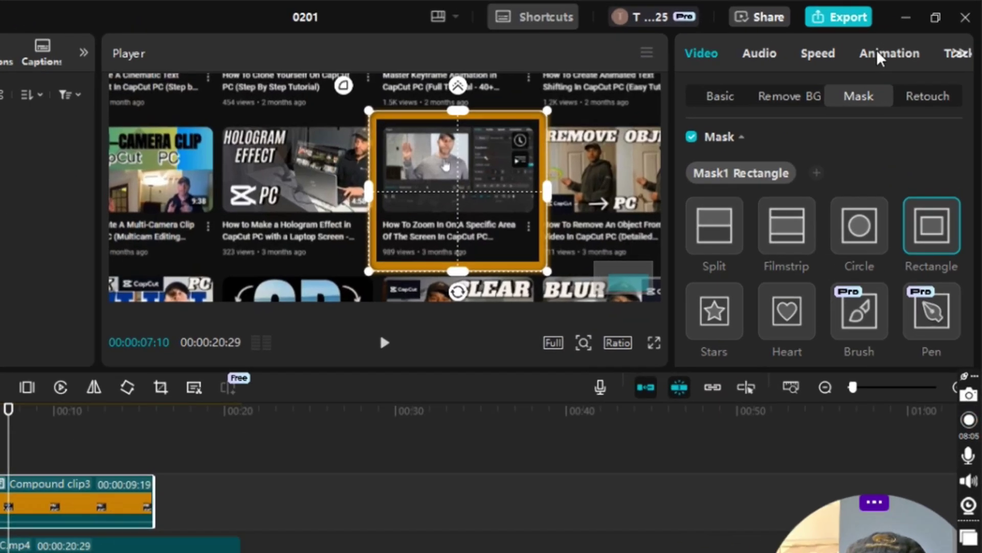
left_click(901, 40)
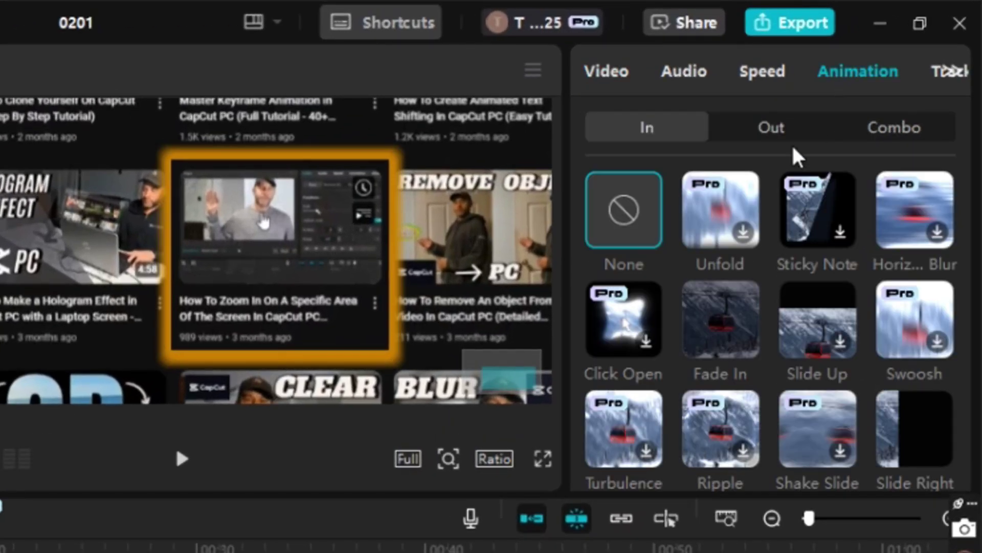
left_click(728, 309)
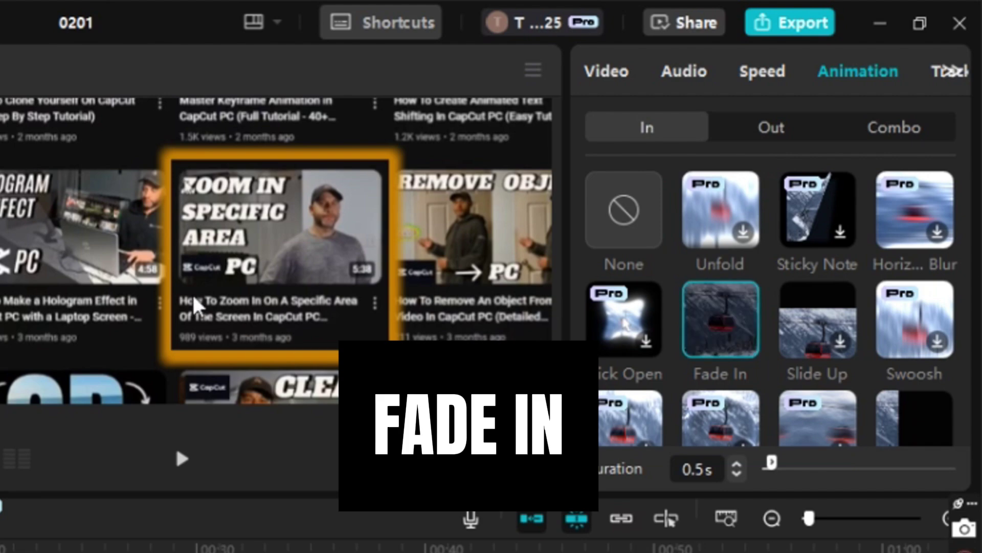
left_click(176, 444)
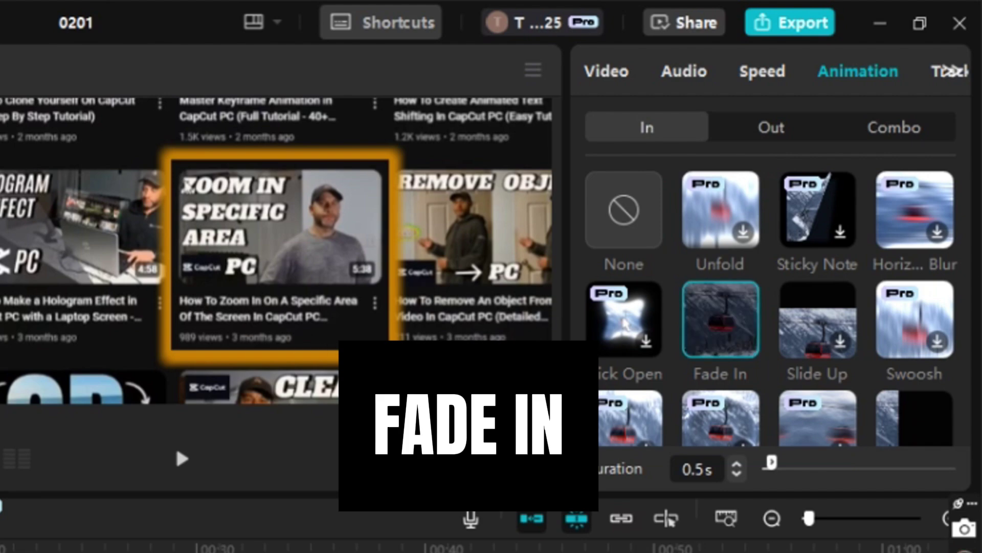
left_click(698, 468)
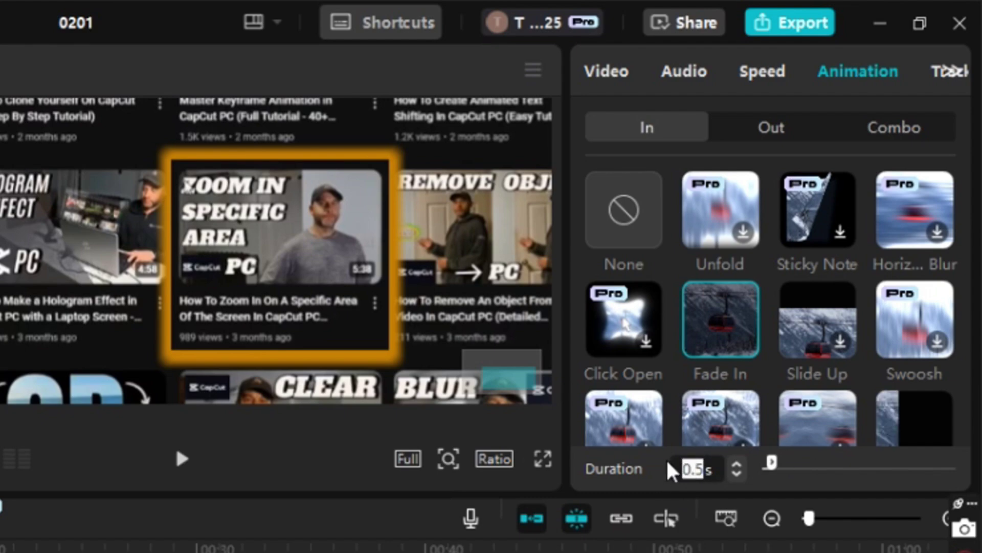
type("1s")
key("Return")
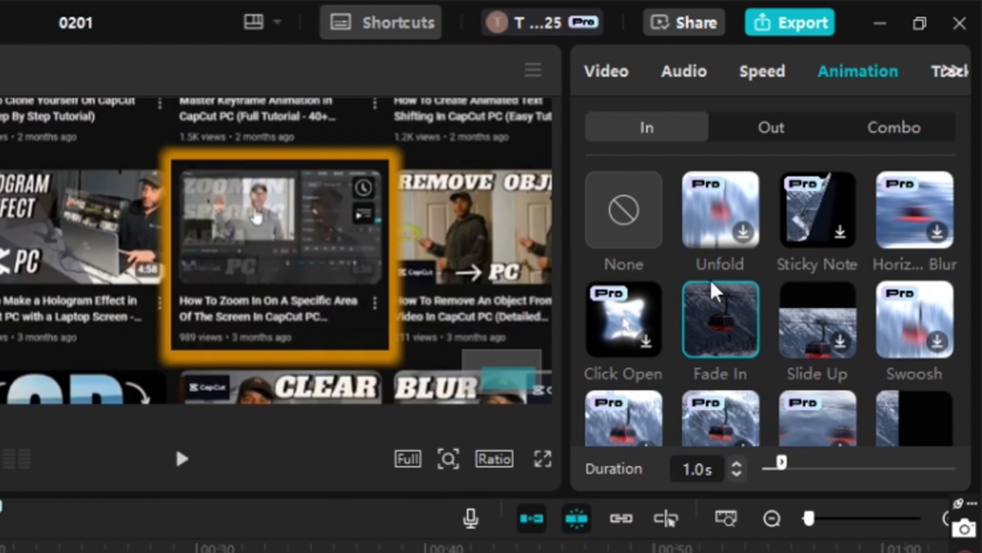
Apply the Fade Out animation to the compound clip with a duration of 1.0 s.
left_click(766, 125)
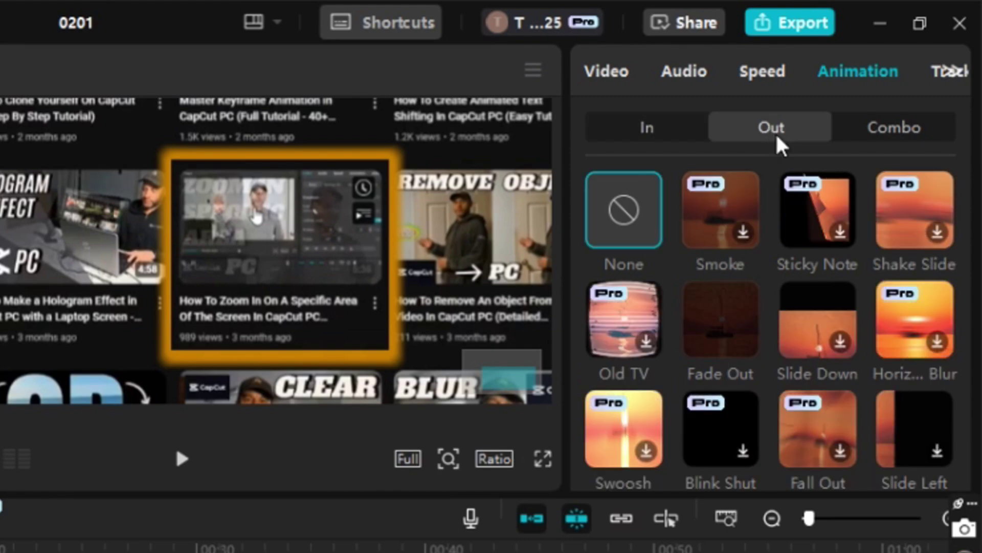
left_click(734, 306)
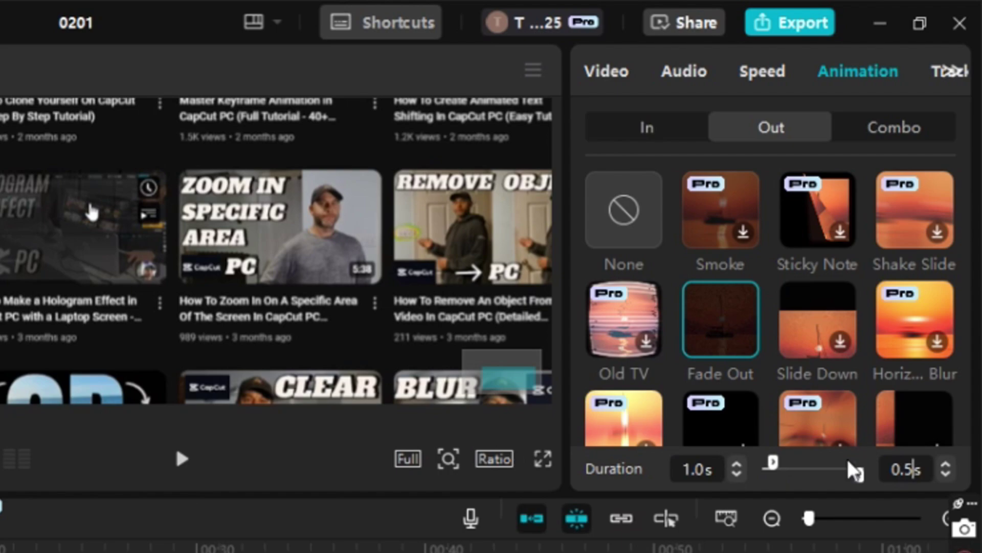
left_click_drag(847, 459, 852, 450)
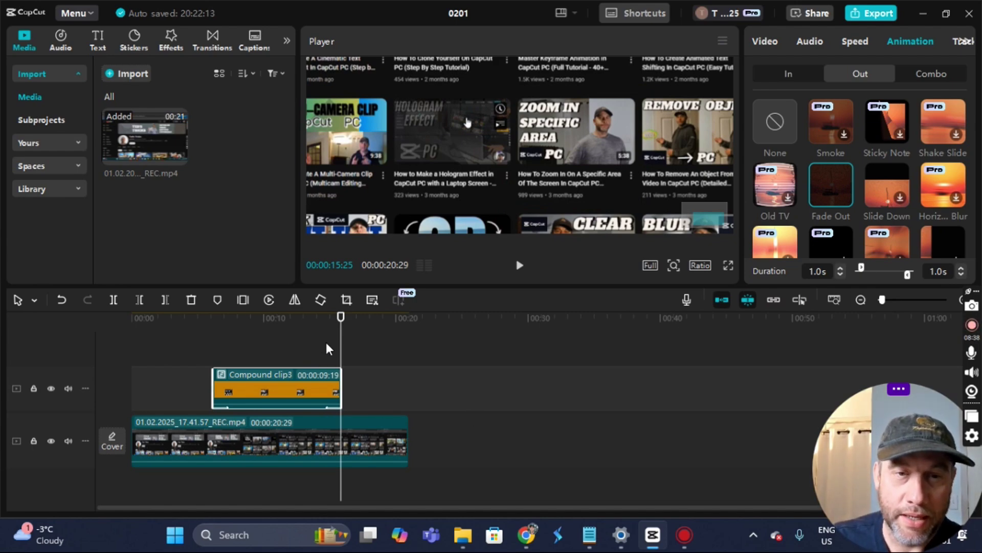
At 00:00:07:12, where the fade-in ends, add scale and position keyframes to the compound clip.
left_click_drag(339, 350, 234, 351)
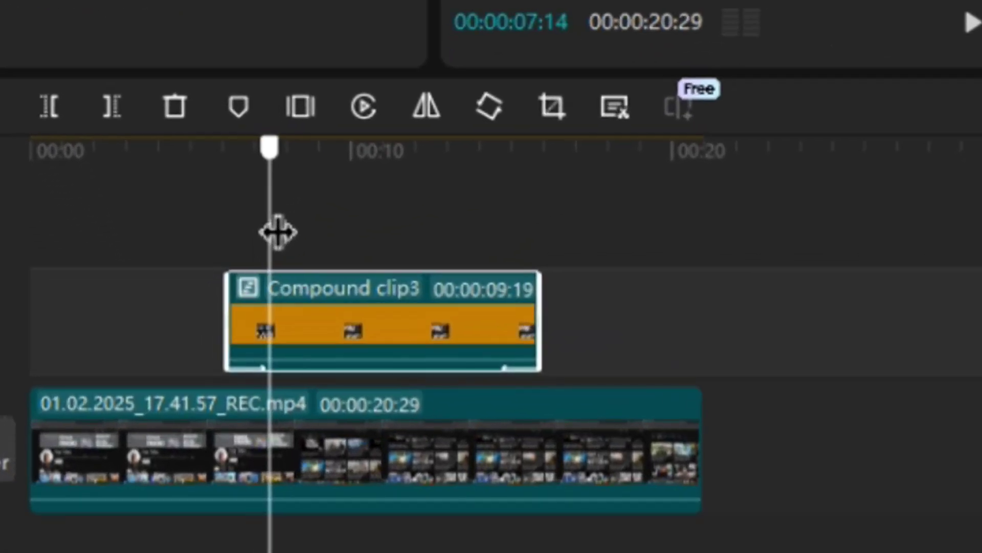
left_click_drag(278, 232, 278, 230)
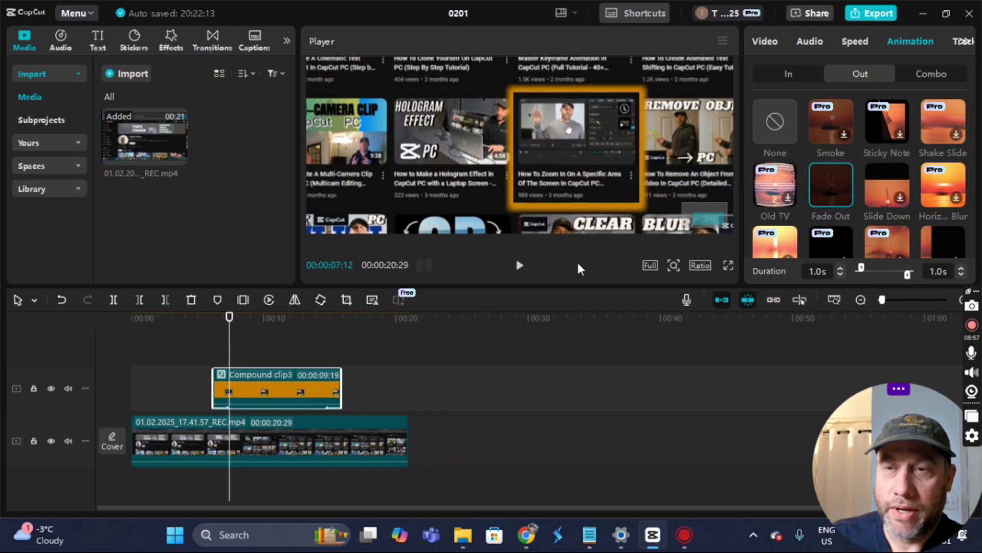
left_click(765, 41)
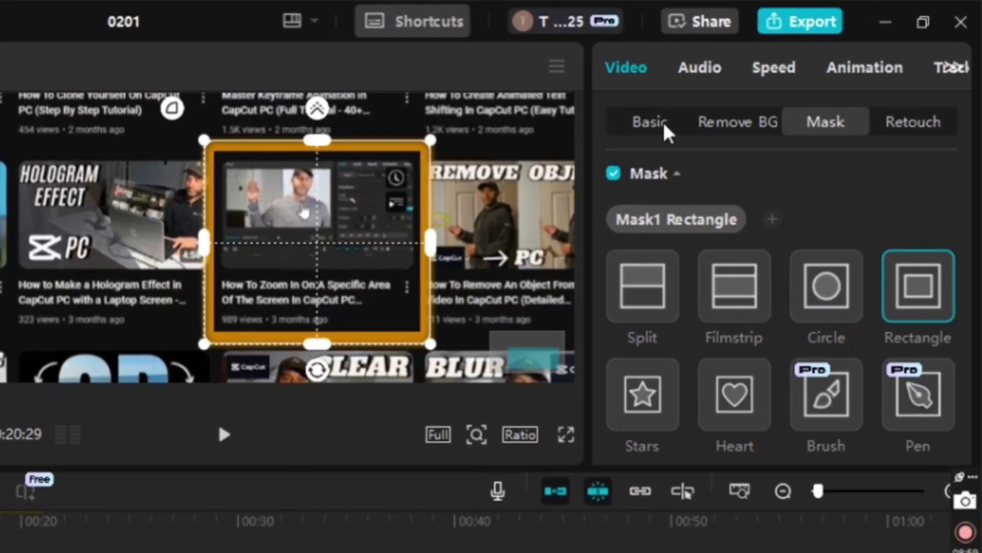
left_click(706, 102)
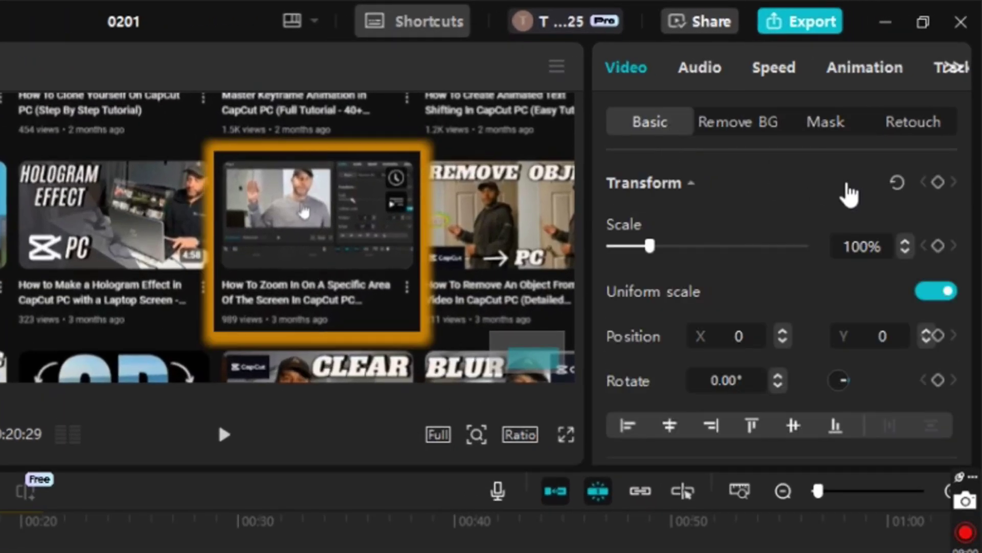
left_click(938, 246)
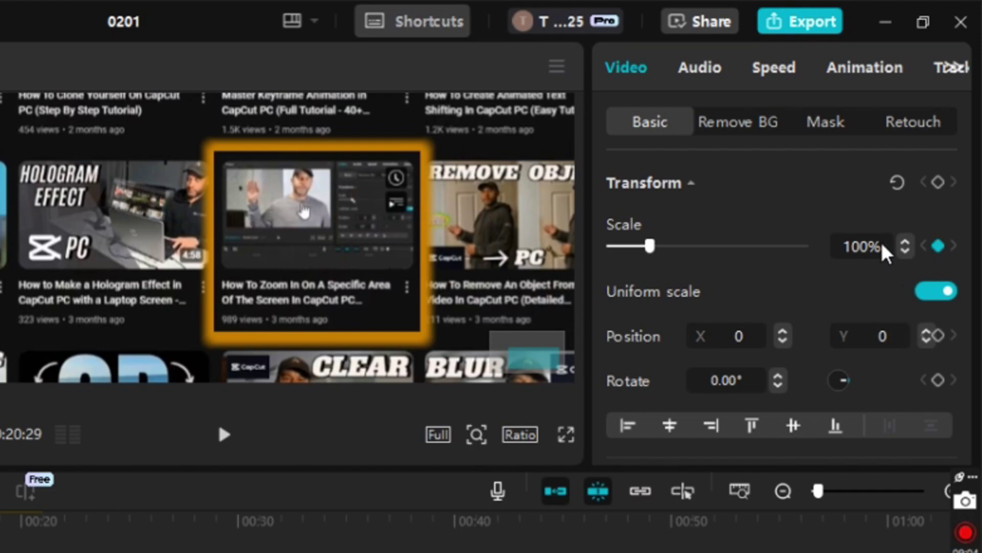
left_click(938, 336)
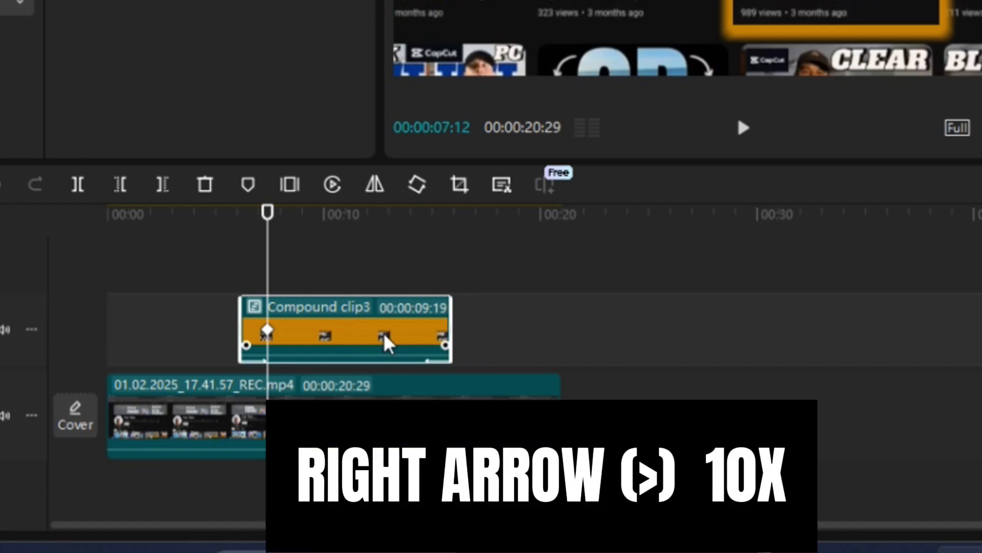
Advance ten frames to 00:00:07:22 and enlarge the compound clip to about 158% scale.
key("Right")
key("Right")
key("Right")
key("Right")
key("Right")
key("Right")
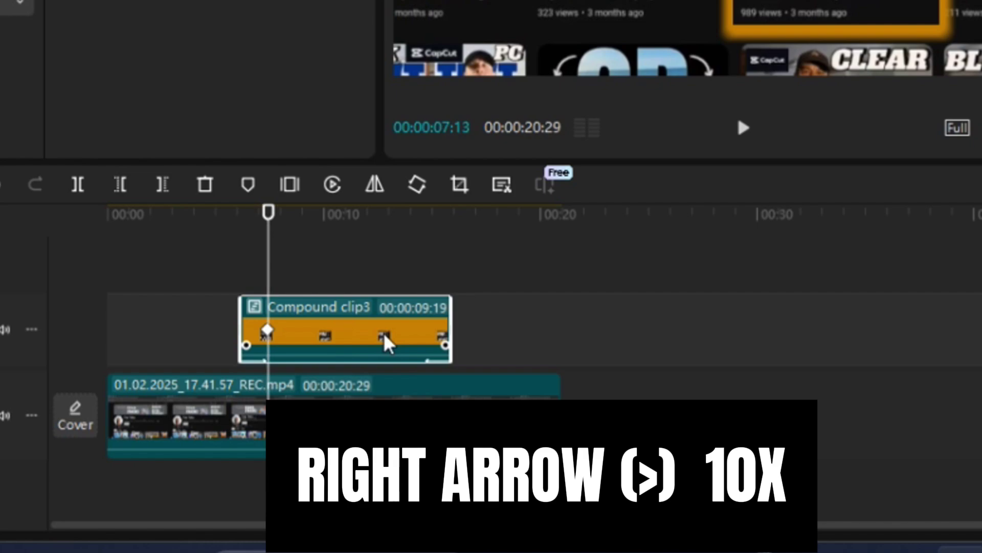
key("Right")
key("Right")
key("Right")
key("Right")
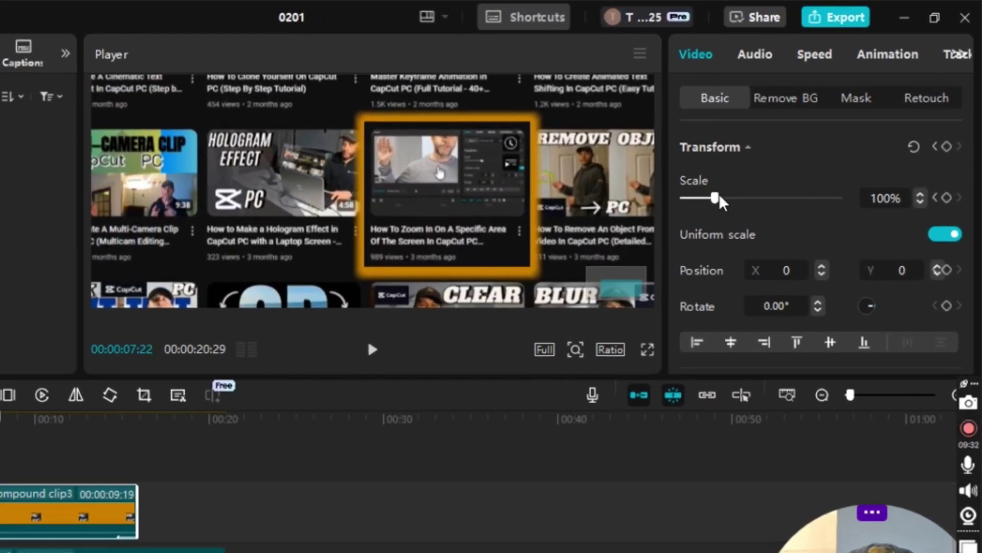
left_click_drag(720, 202, 735, 203)
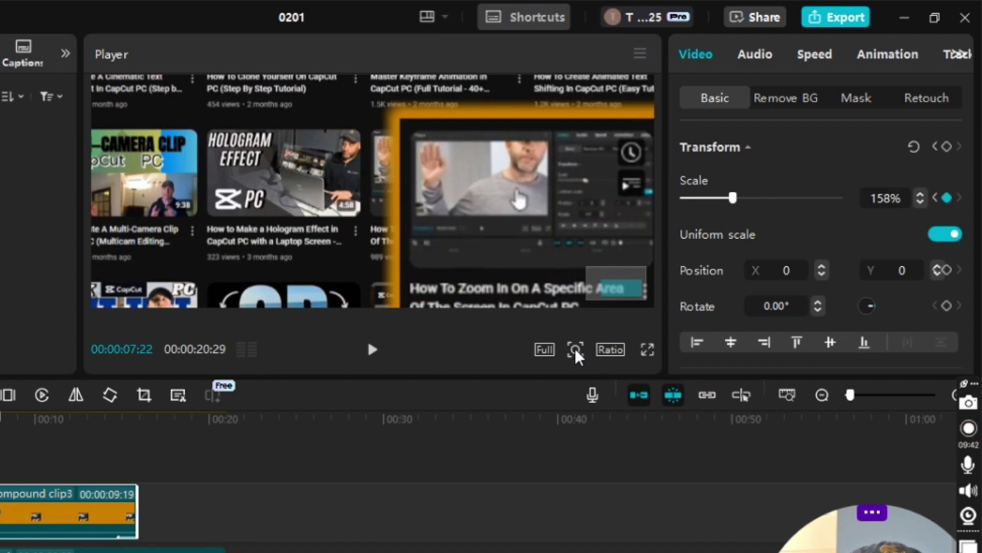
Show the full frame in the preview, set the compound clip's scale to 175% and reposition it to about X -879, Y 400.
left_click(576, 351)
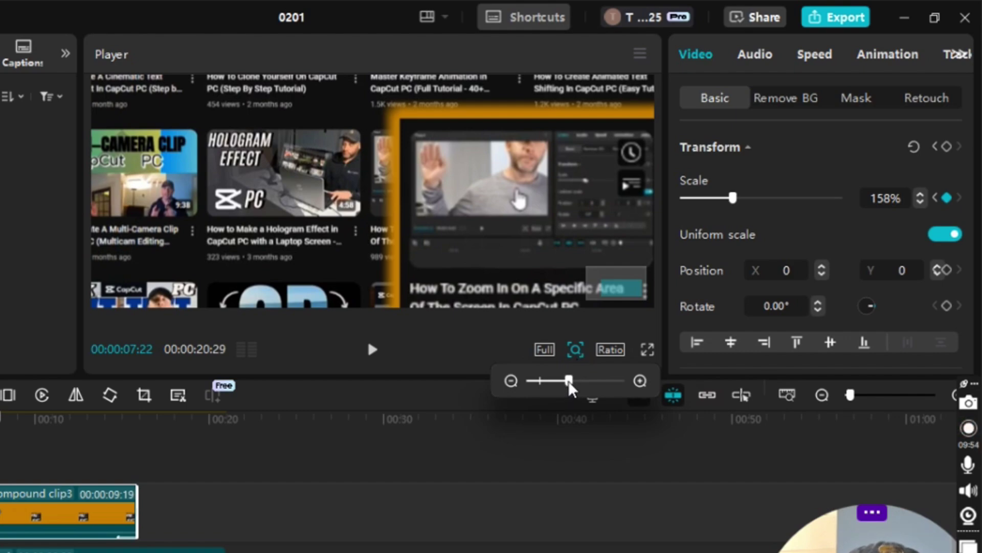
left_click_drag(569, 383, 544, 386)
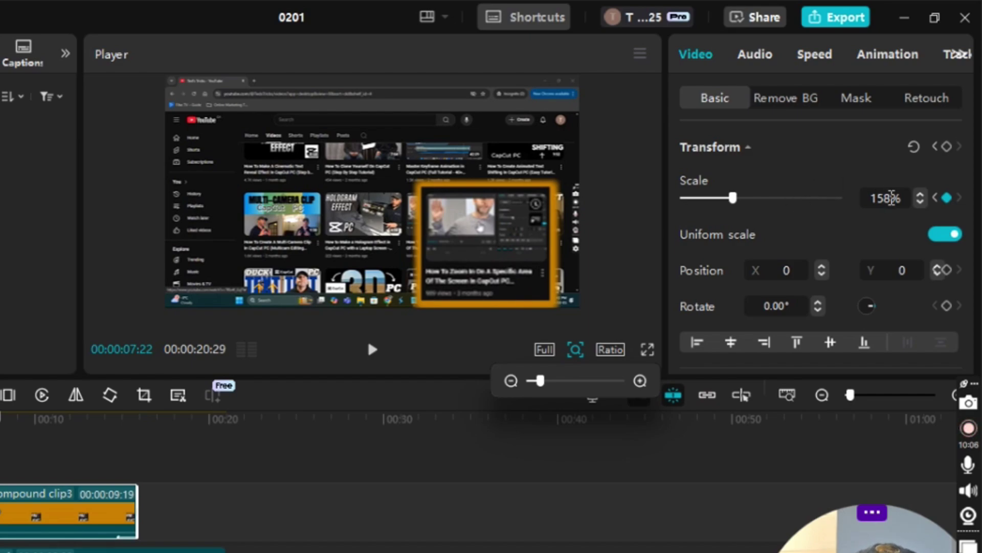
left_click_drag(891, 197, 878, 196)
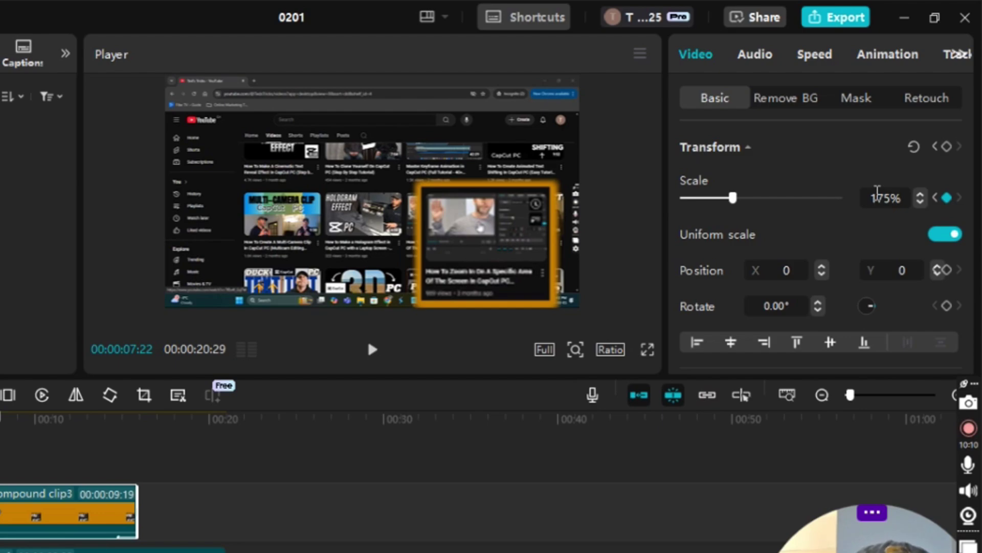
type("75")
key("Return")
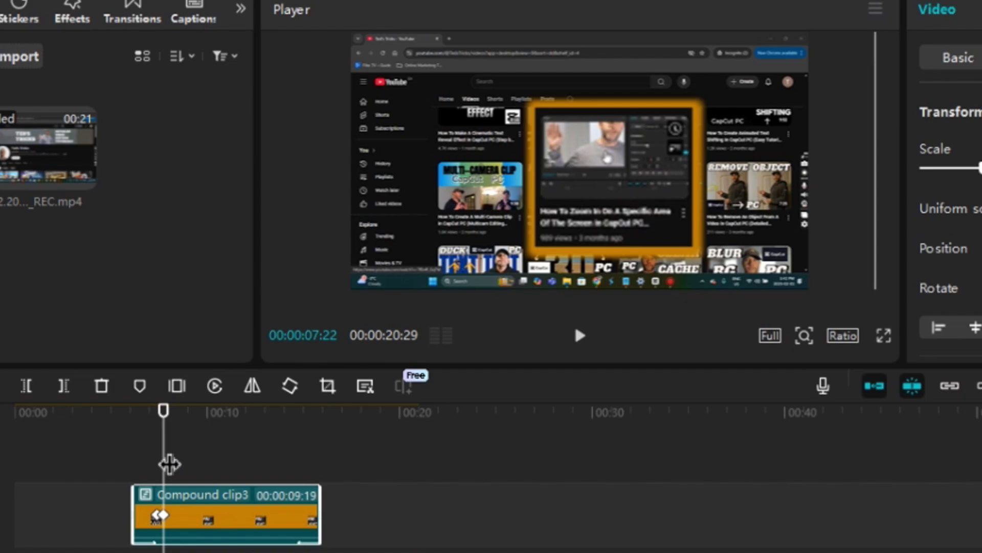
At 00:00:14:19, where the fade-out begins, add scale and position keyframes to the compound clip.
left_click_drag(169, 464, 303, 475)
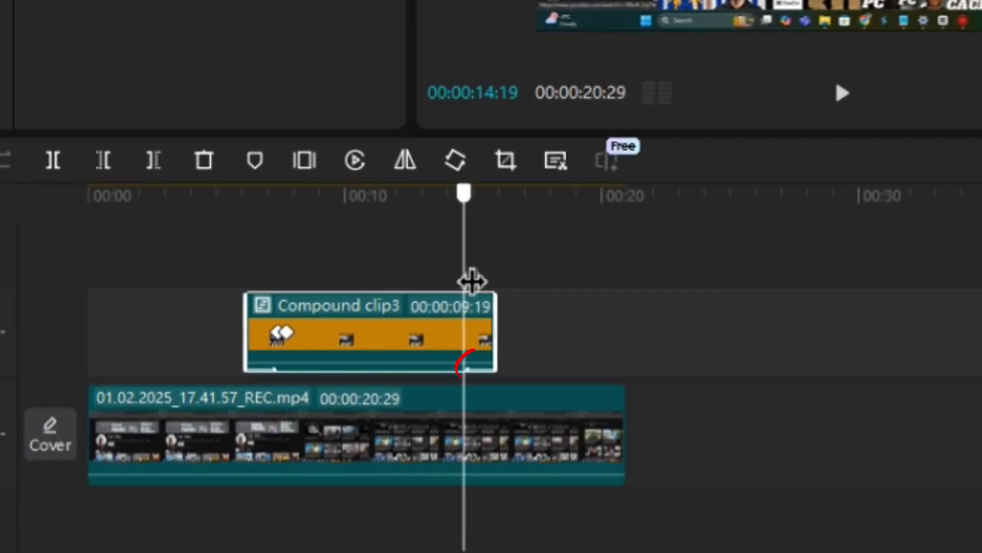
left_click_drag(471, 271, 472, 270)
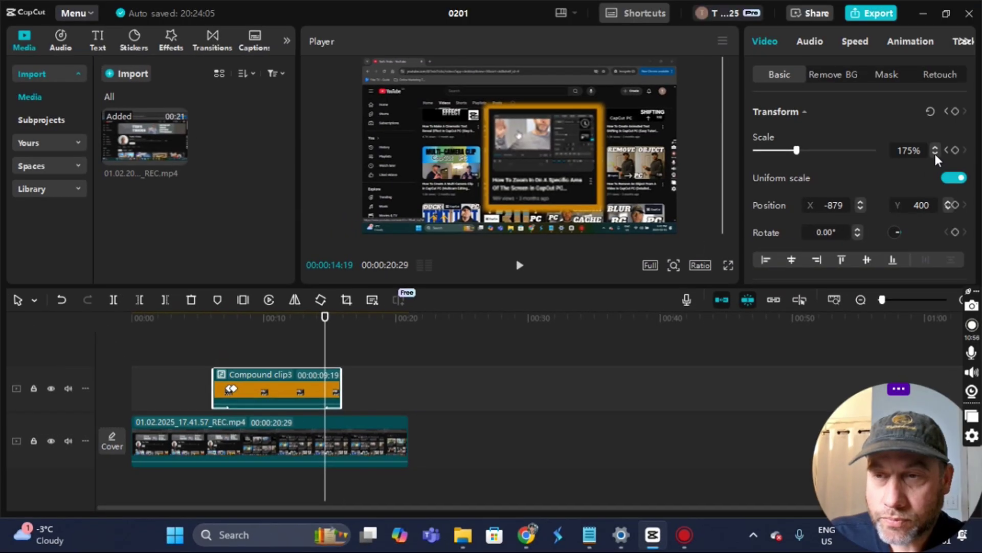
left_click(955, 150)
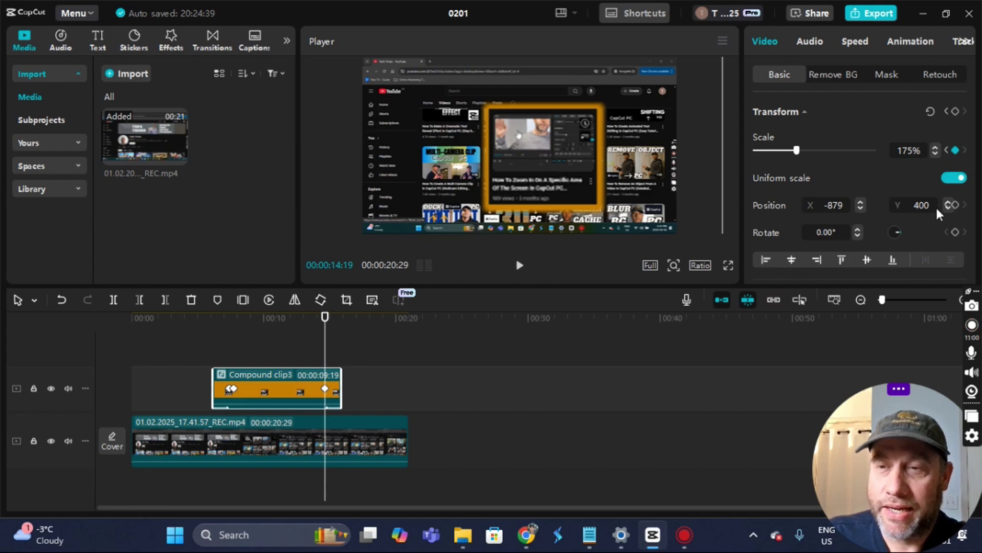
left_click(955, 206)
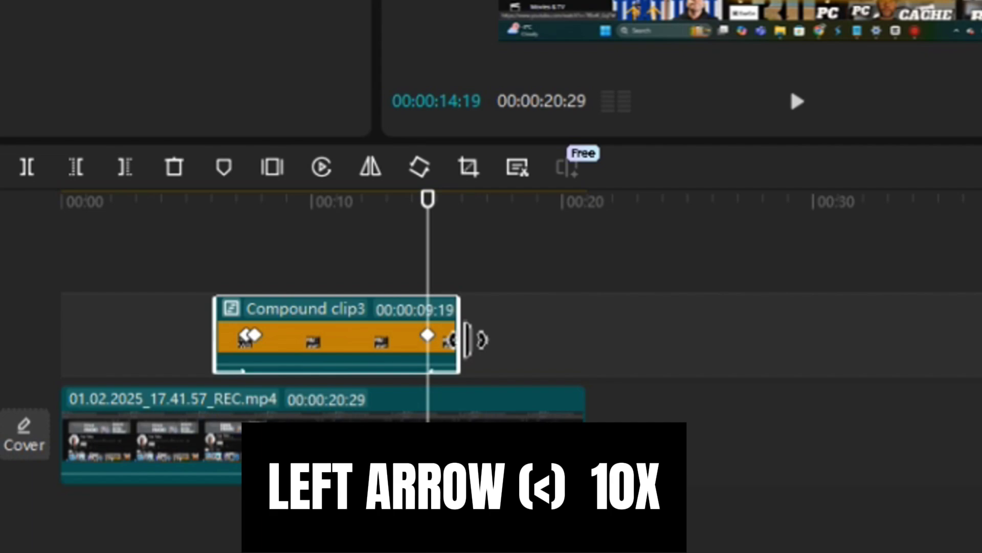
Go back ten frames to 00:00:14:09 and add scale and position keyframes to the compound clip.
key("Left")
key("Left")
key("Left")
key("Left")
key("Left")
key("Left")
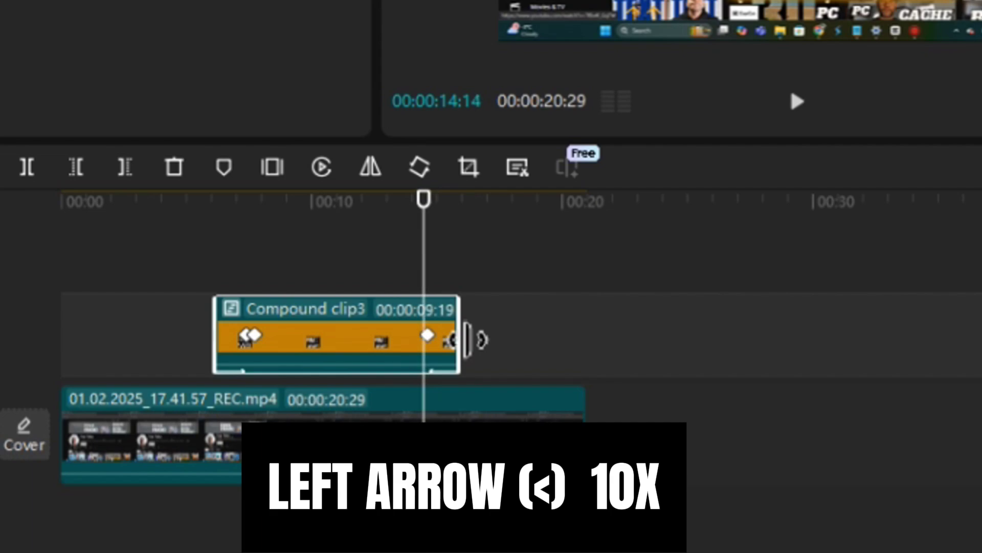
key("Left")
key("Left")
key("Left")
key("Left")
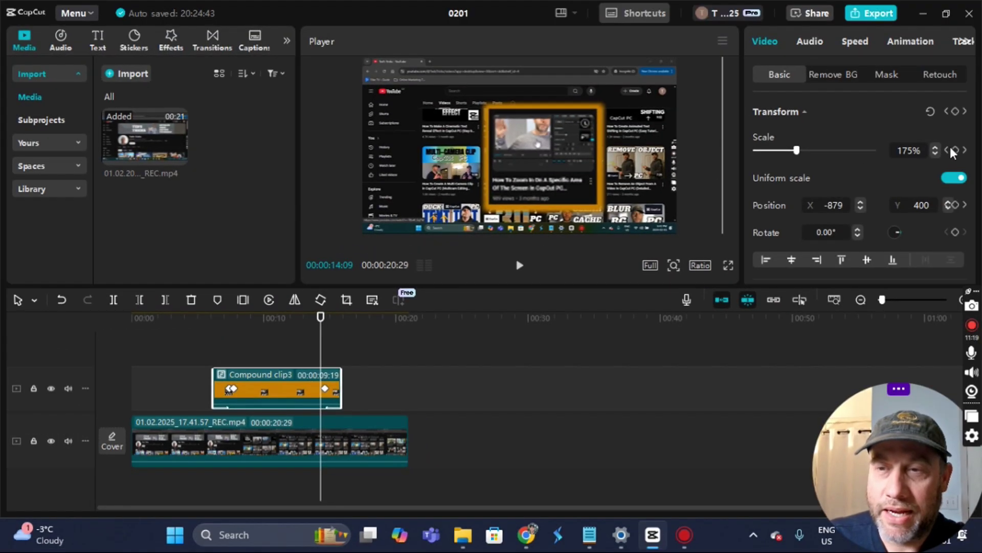
left_click(955, 150)
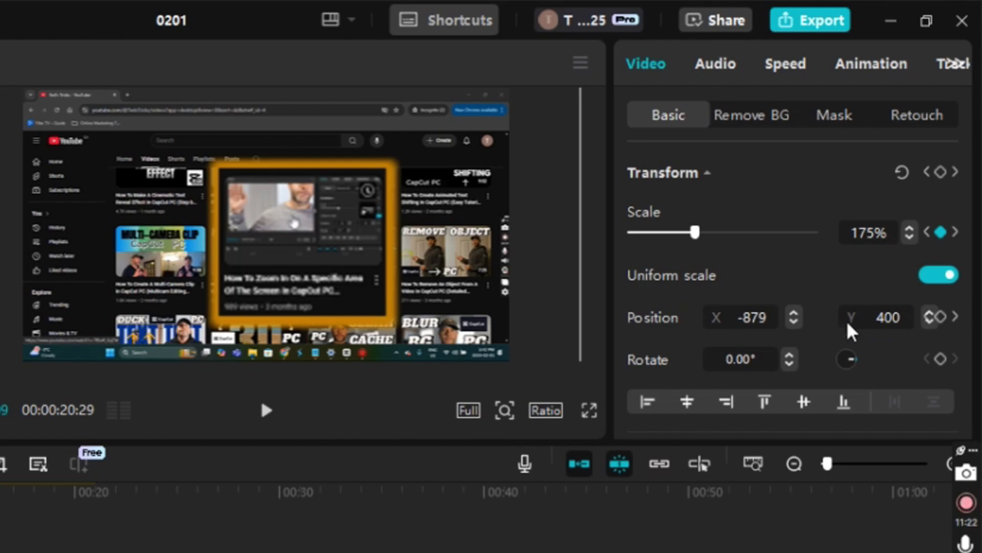
left_click(941, 317)
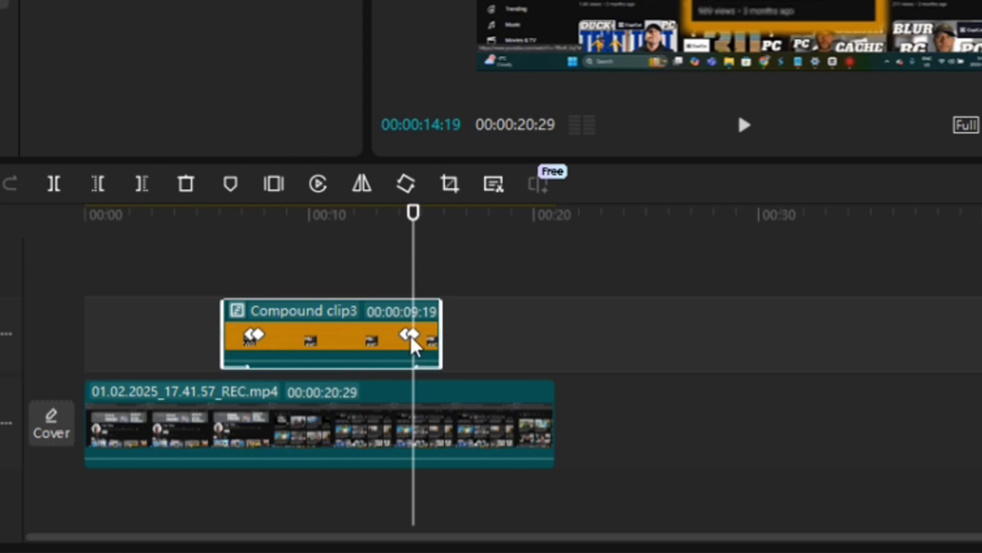
At the compound clip's last keyframe, 00:00:14:19, set its scale to 100% and its position to X 0, Y 0.
left_click(417, 287)
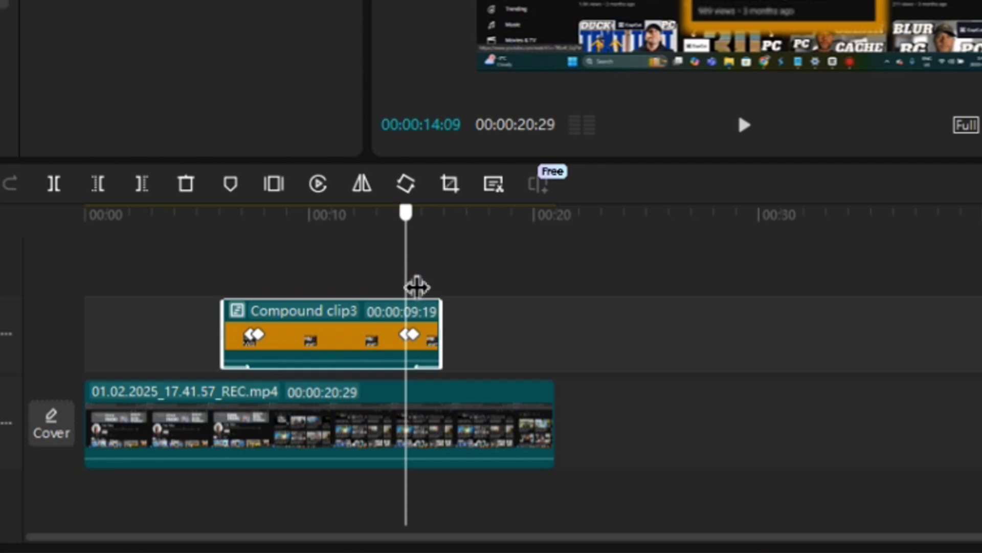
left_click(418, 287)
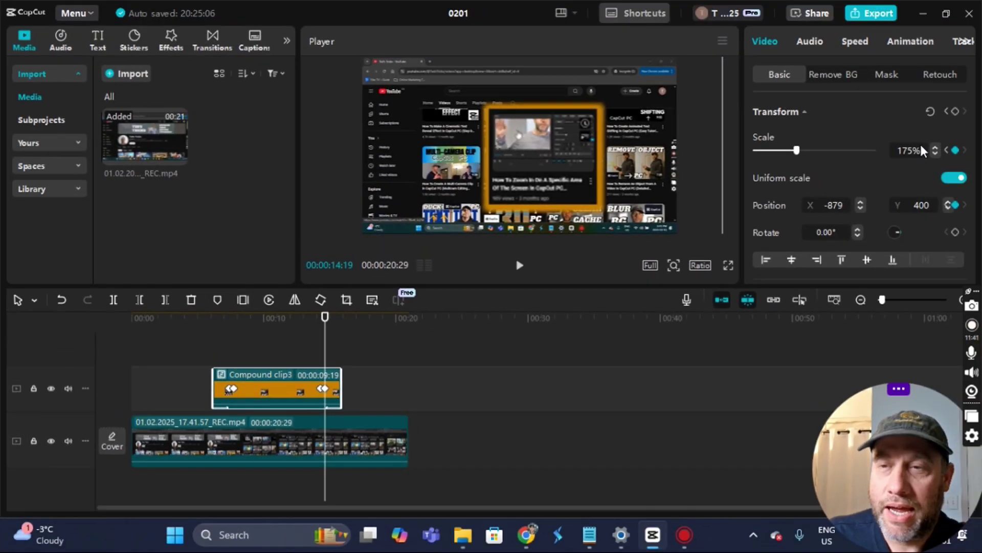
left_click(922, 149)
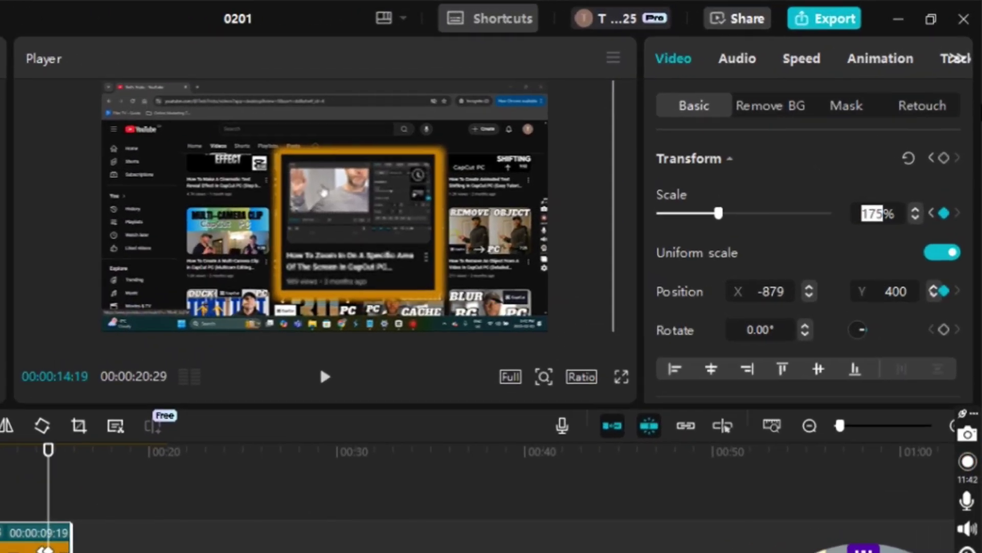
type("1")
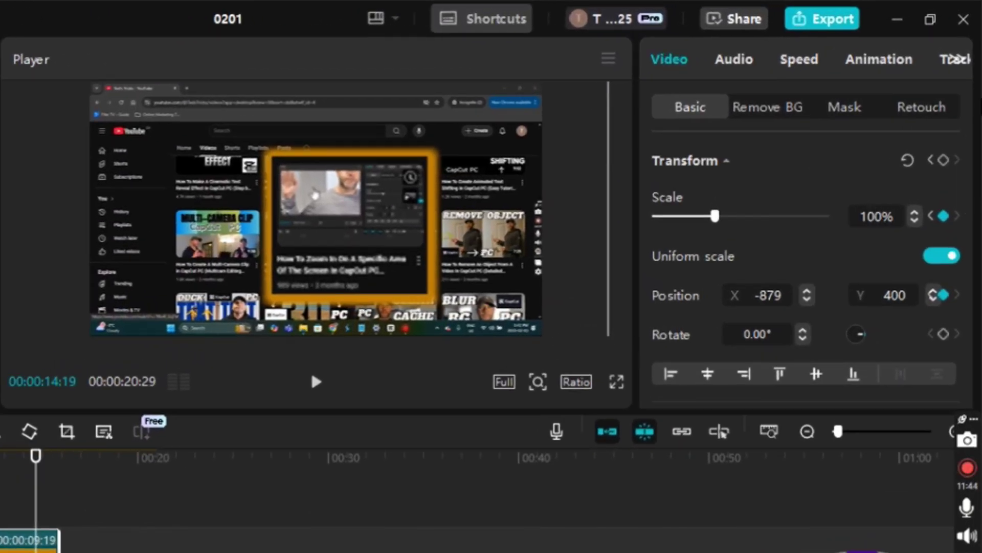
key("Return")
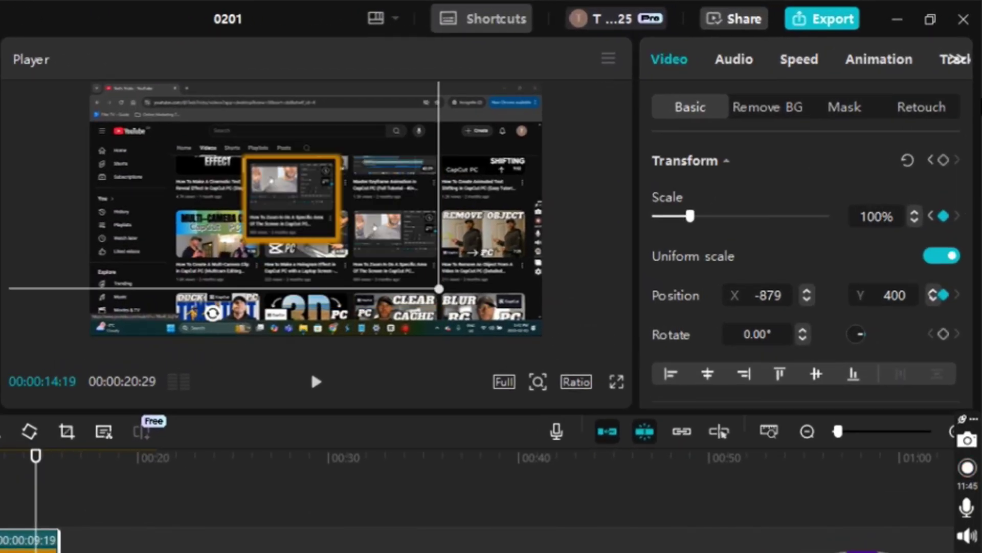
left_click(785, 296)
type("0")
key("Return")
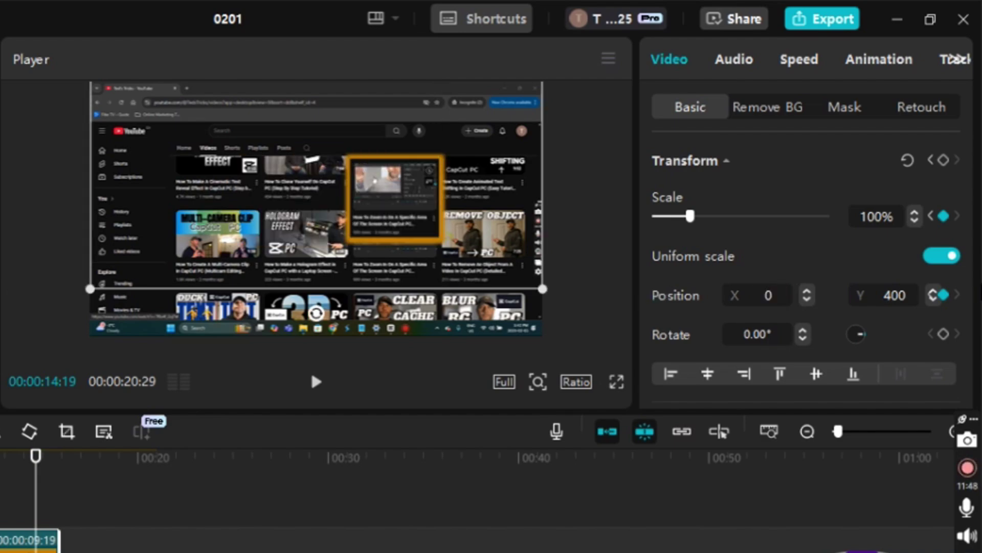
left_click(903, 296)
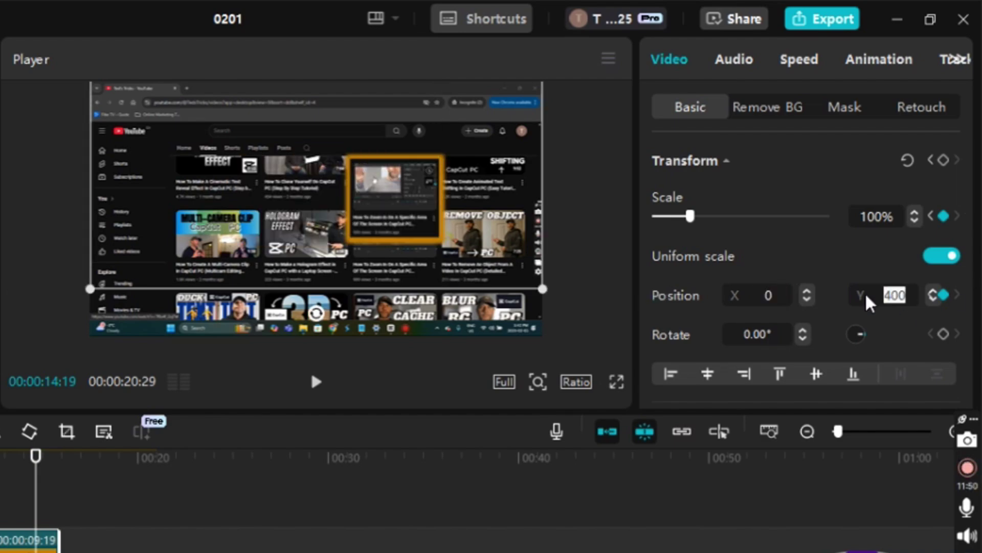
type("0")
key("Return")
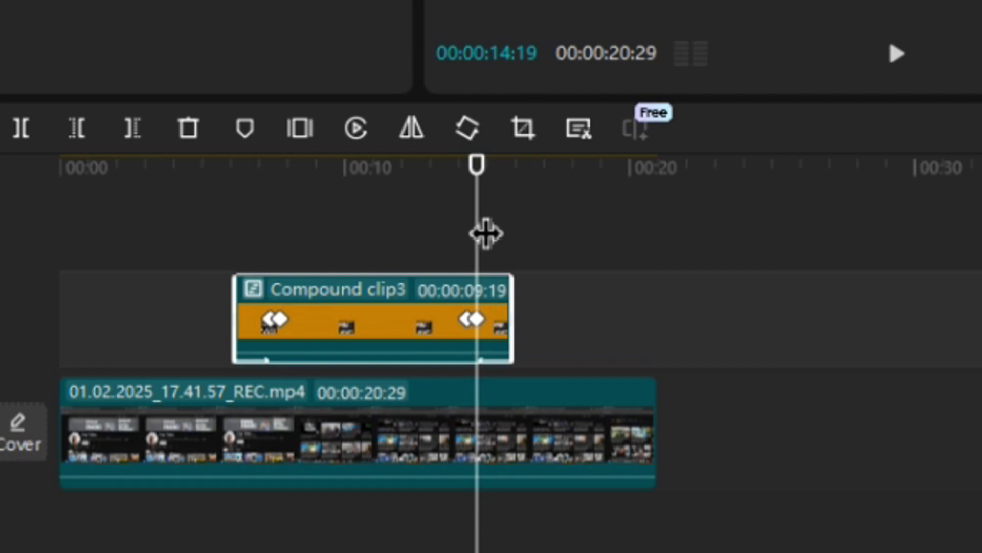
At the compound clip's first keyframe, 00:00:07:12, add an opacity keyframe to the main screen recording clip.
left_click_drag(409, 287, 365, 280)
left_click_drag(425, 222, 285, 206)
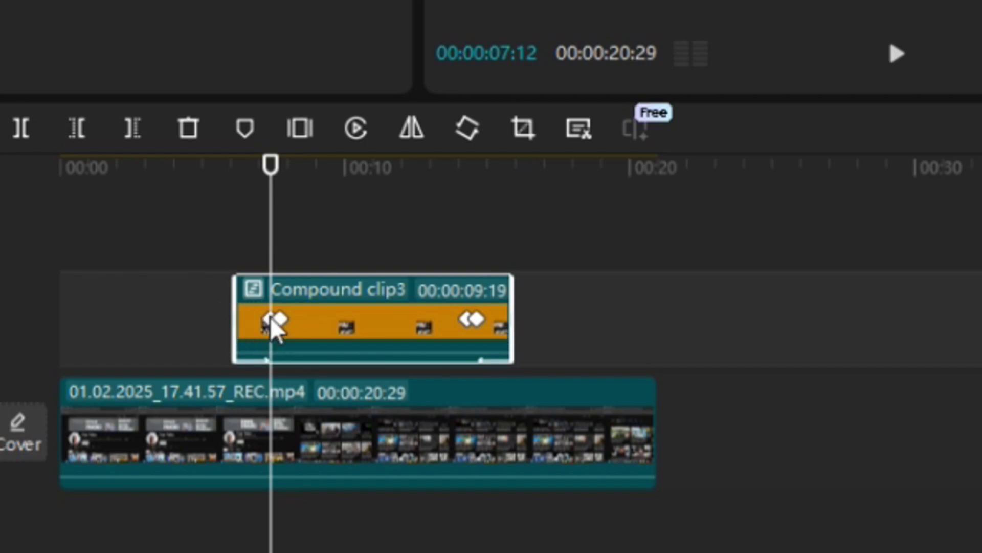
mouse_move(279, 235)
left_mouse_down()
mouse_move(259, 232)
mouse_move(271, 235)
left_mouse_up()
left_click(337, 428)
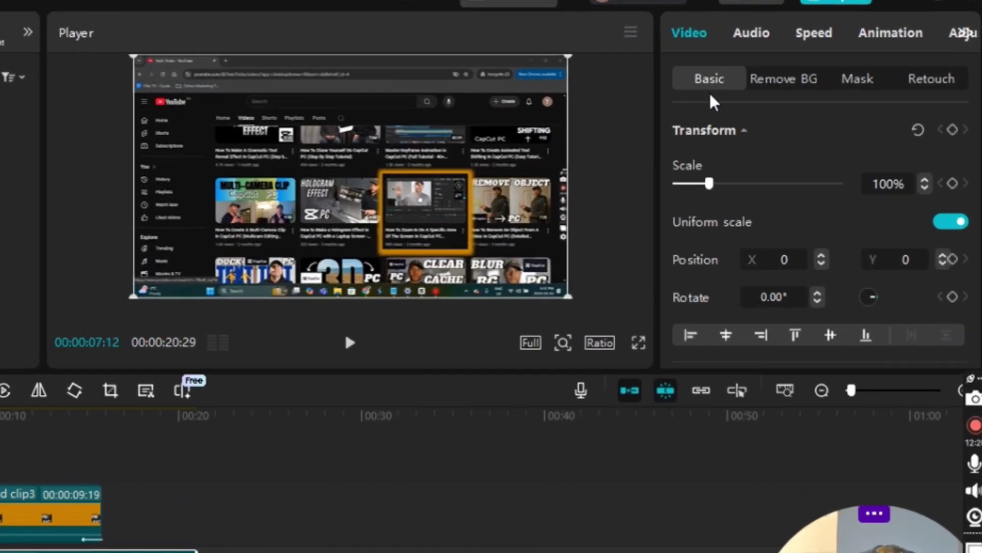
scroll(789, 118, "down", 2)
scroll(678, 153, "down", 3)
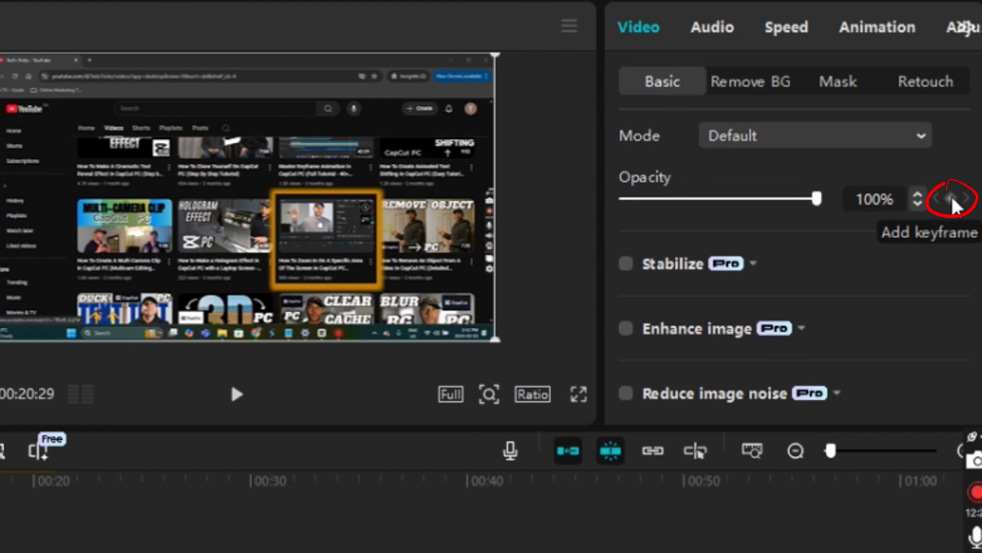
left_click(952, 204)
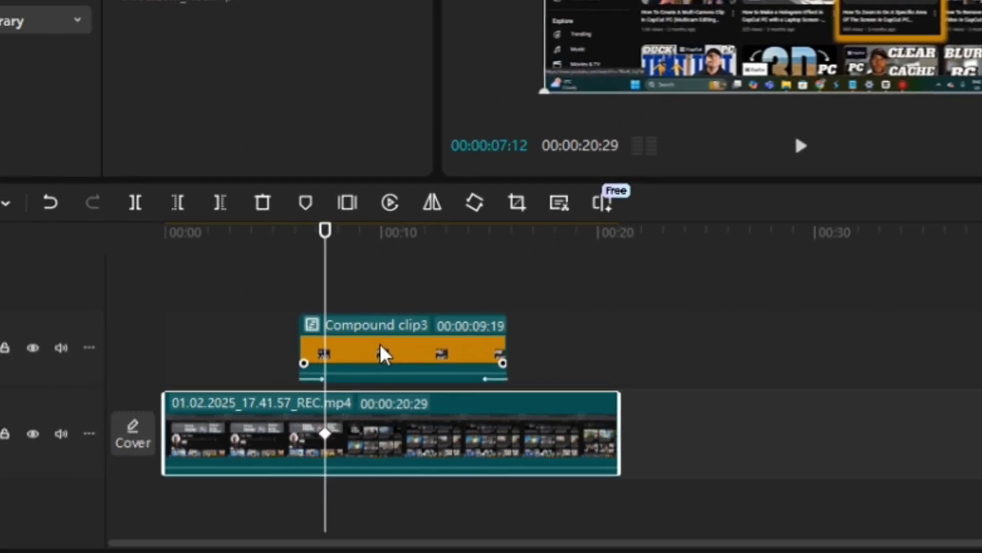
At the compound clip's second keyframe, 00:00:07:22, set the main recording's opacity to 30%.
left_click(324, 343)
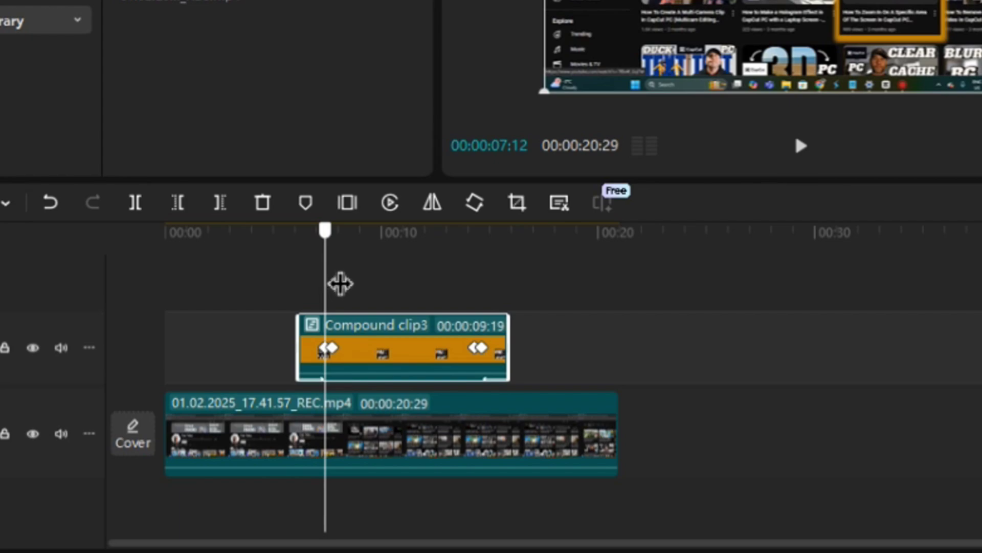
left_click_drag(340, 283, 345, 290)
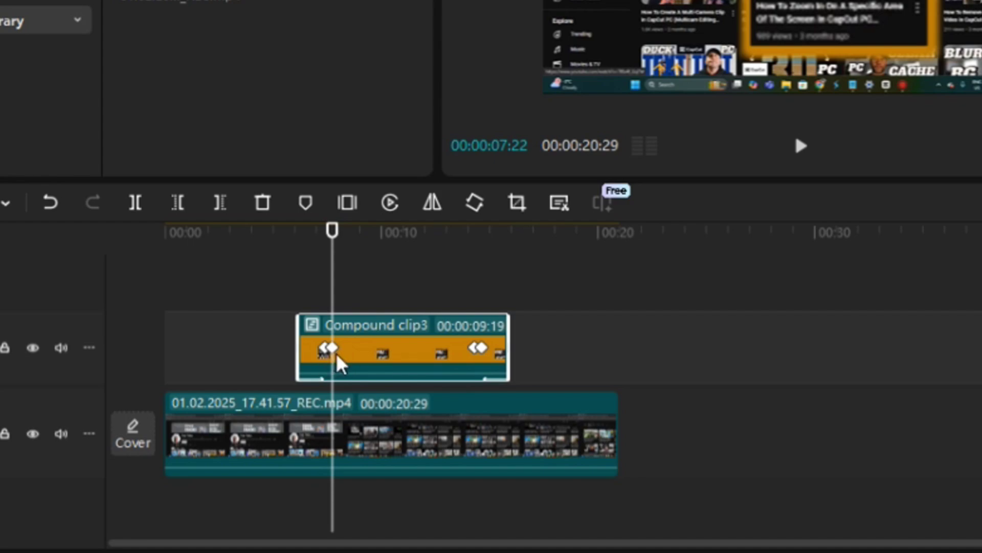
left_click(346, 449)
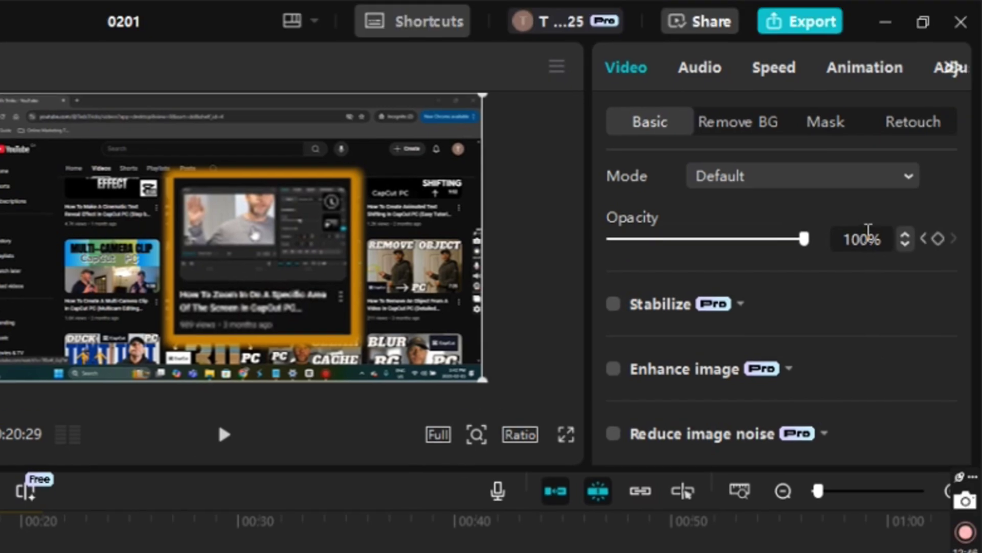
left_click(805, 239)
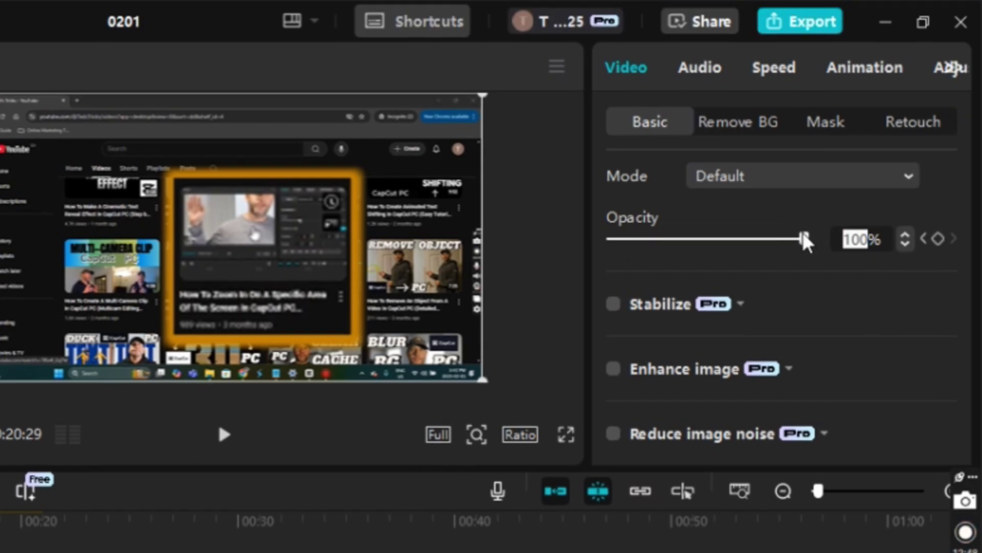
type("30")
key("Return")
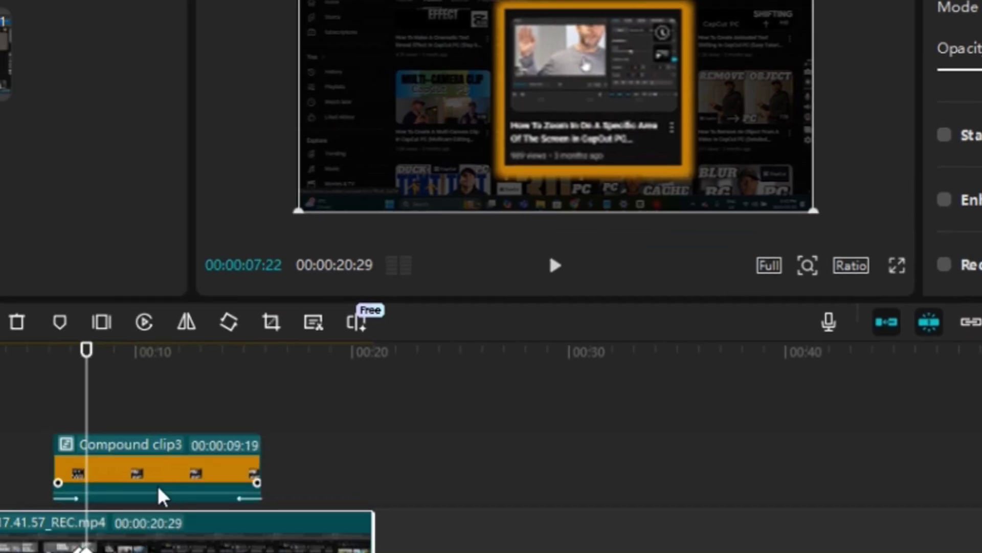
At the compound clip's third keyframe, 00:00:14:09, add an opacity keyframe to the main recording.
left_click(111, 465)
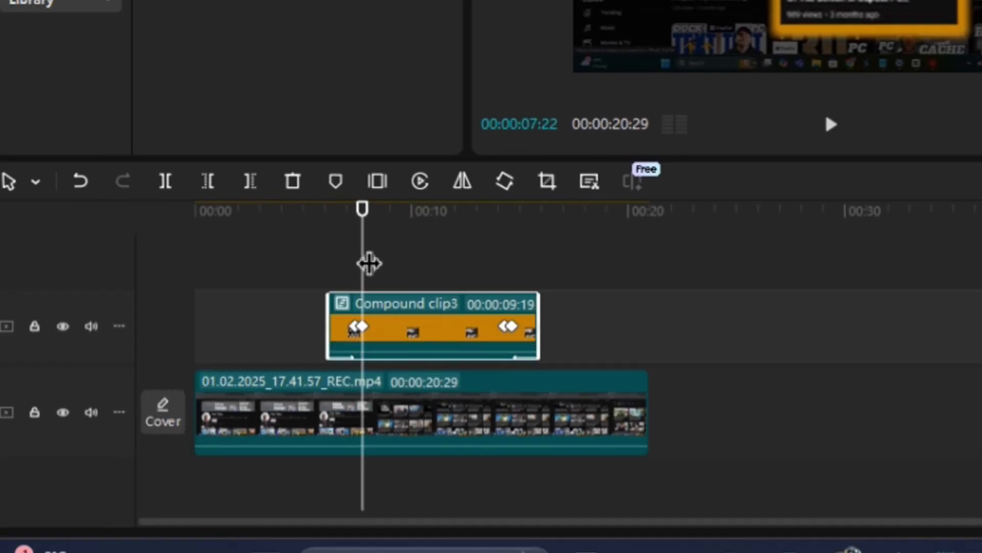
left_click_drag(368, 261, 504, 282)
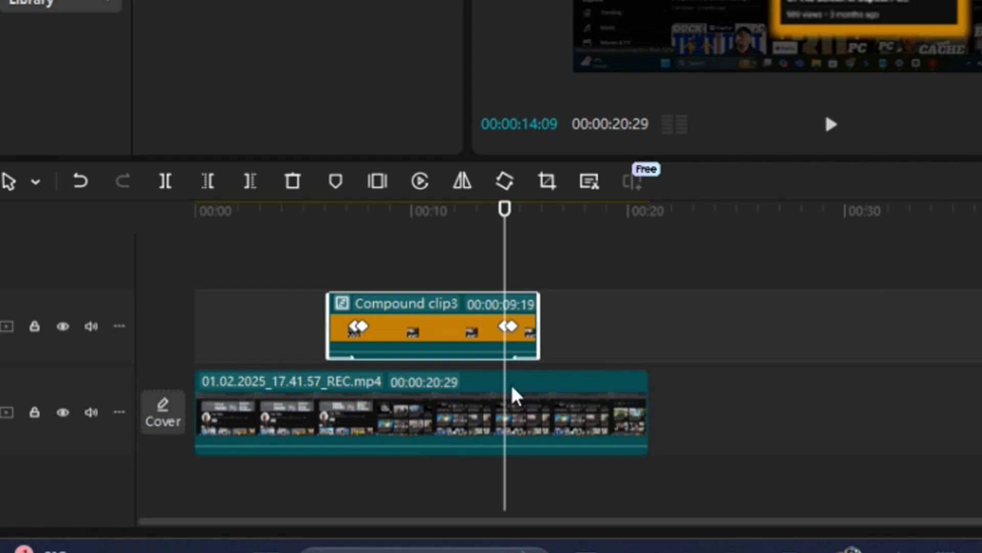
left_click(496, 418)
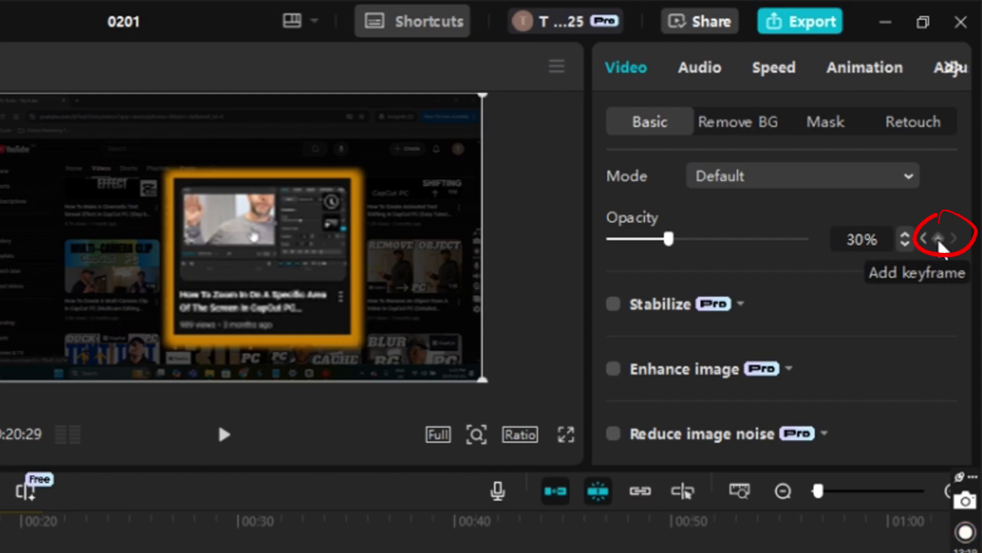
left_click(940, 238)
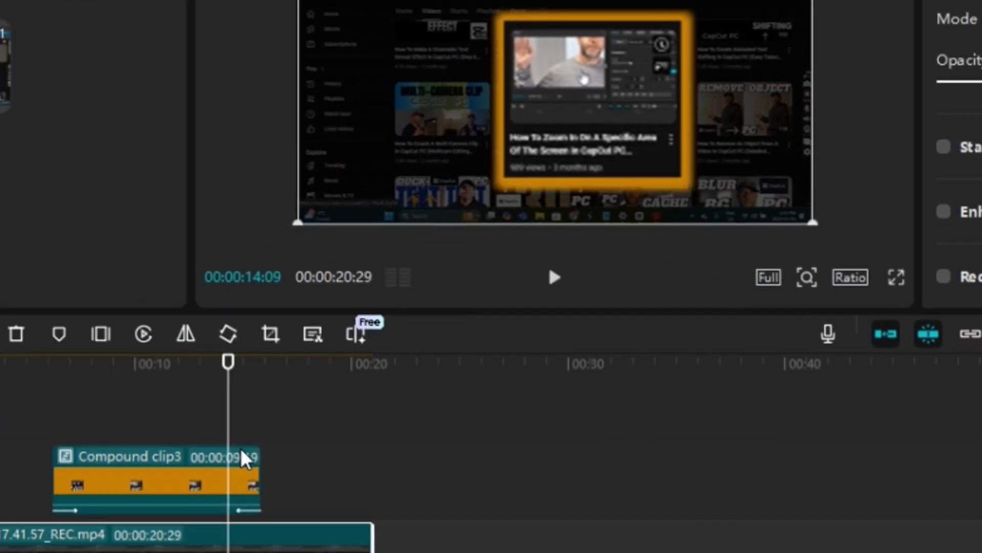
At the compound clip's last keyframe, 00:00:14:19, set the main recording's opacity to 100%.
left_click(241, 471)
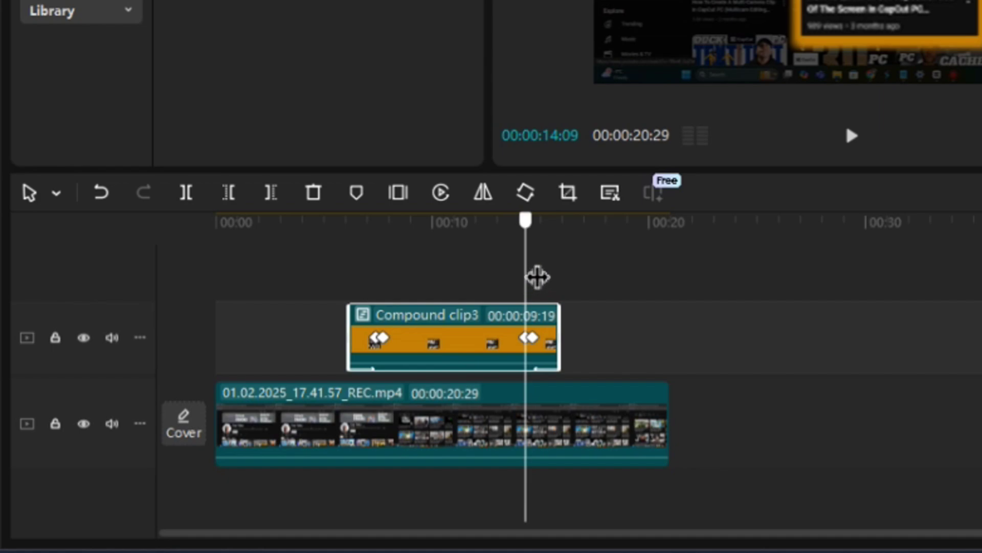
left_click(535, 276)
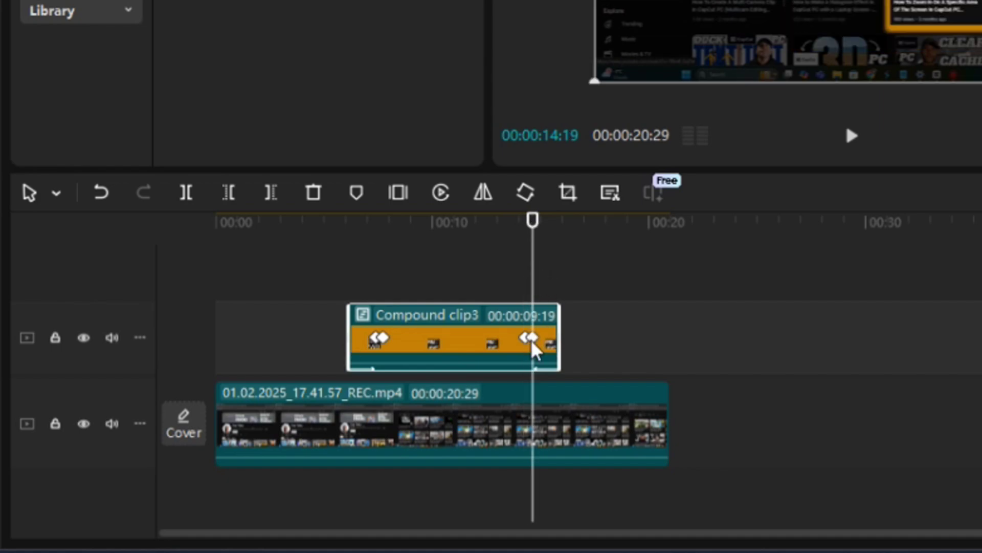
mouse_move(546, 355)
left_click(537, 432)
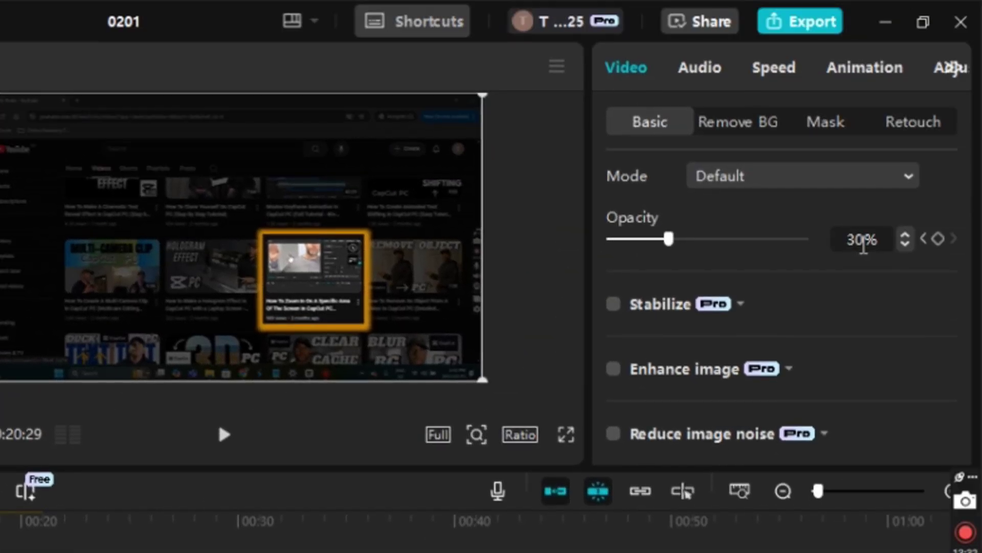
left_click_drag(862, 240, 837, 239)
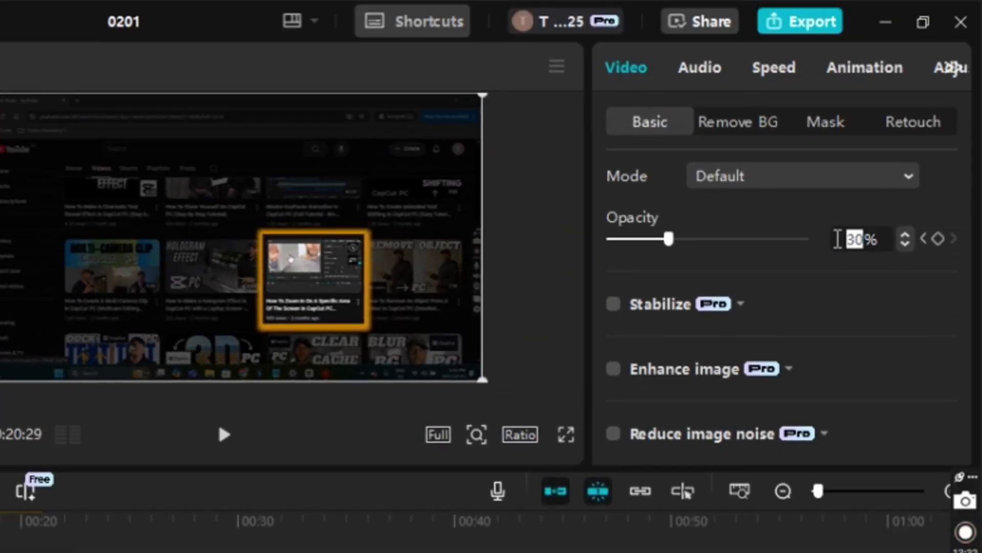
type("100")
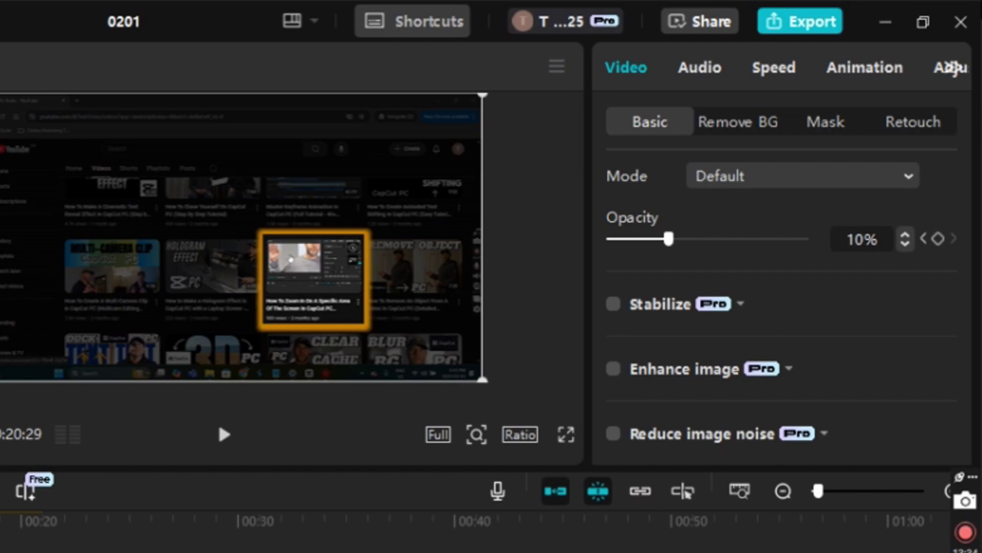
key("Return")
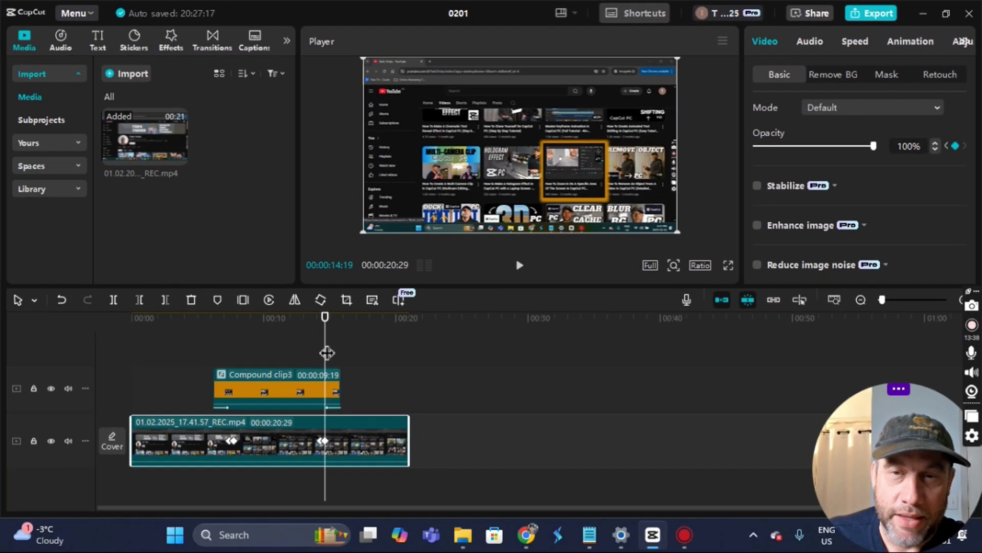
Play the whole video from the start in full screen to check the highlight, enlargement and background dimming.
left_click(315, 353)
left_click_drag(305, 353, 132, 364)
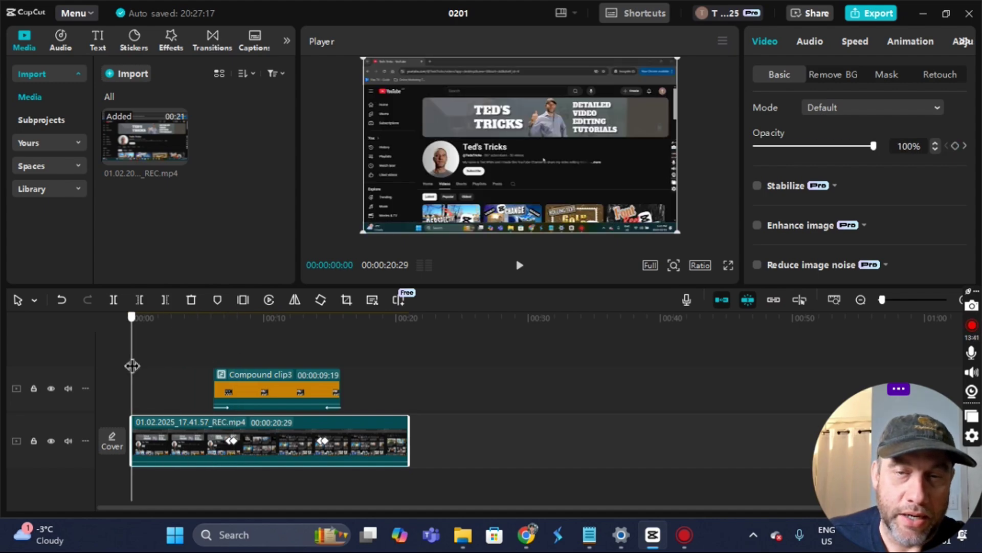
left_click(727, 267)
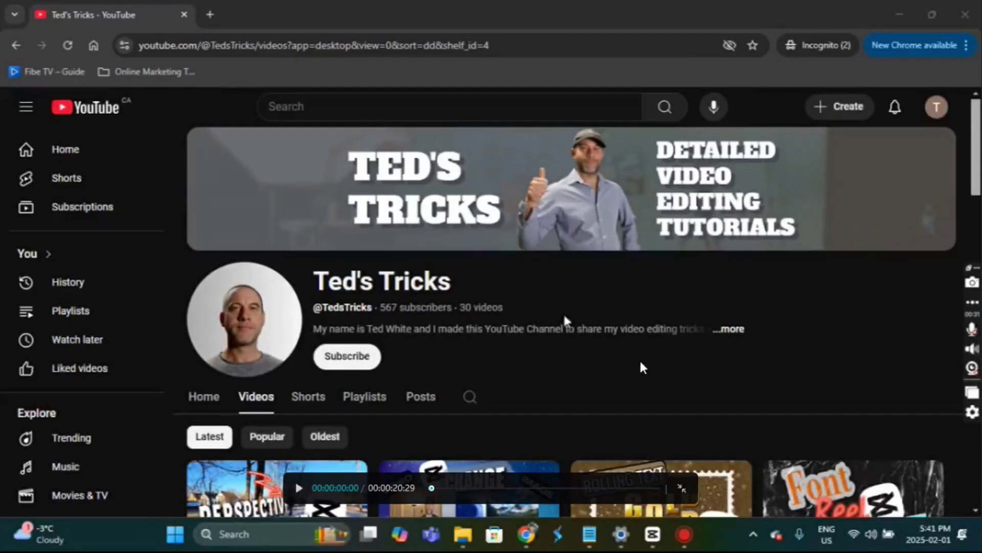
left_click(299, 488)
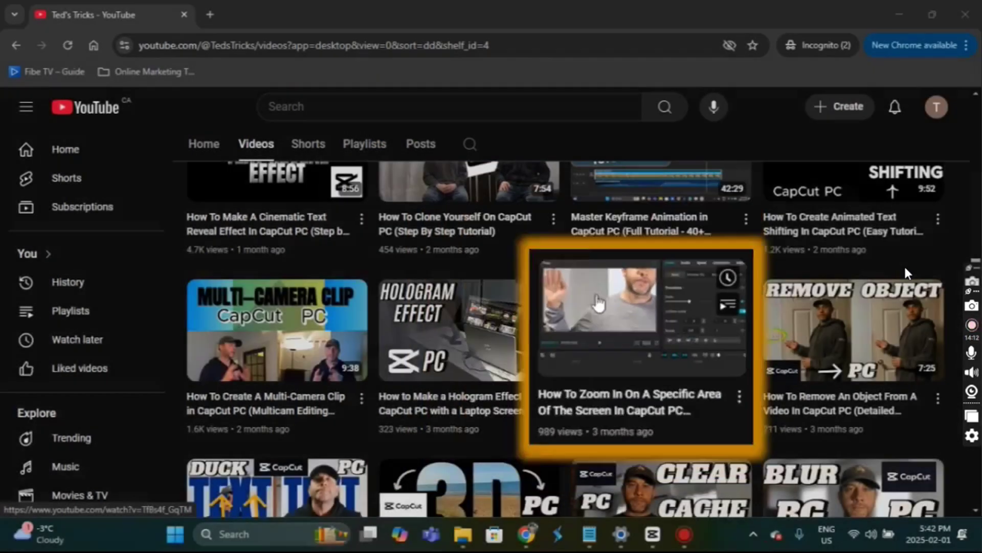
scroll(490, 318, "down", 3)
scroll(490, 317, "down", 7)
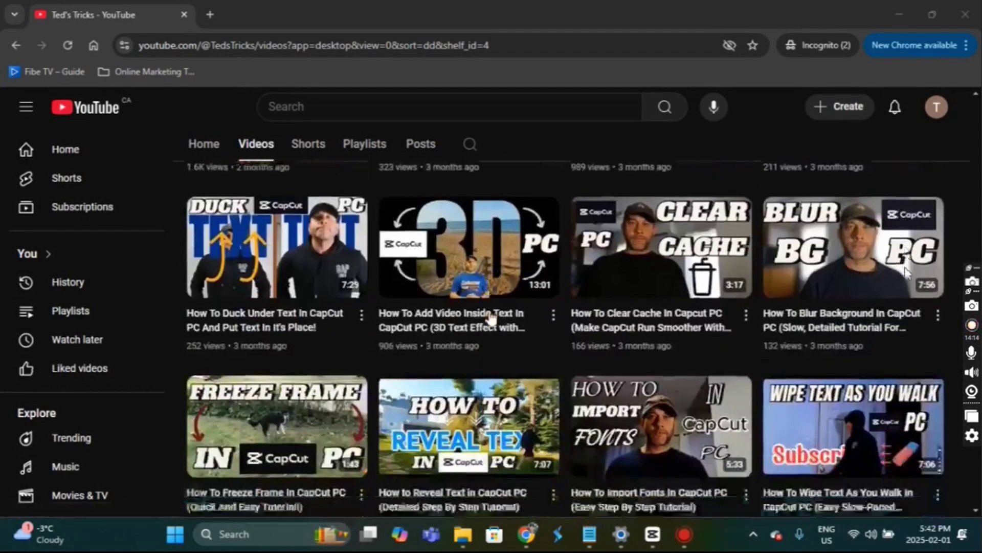
scroll(904, 271, "down", 2)
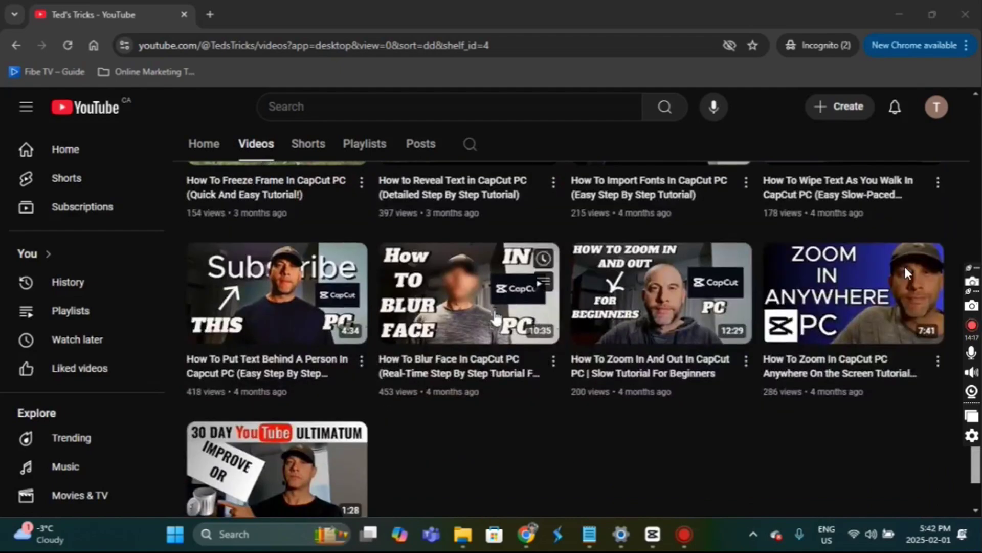